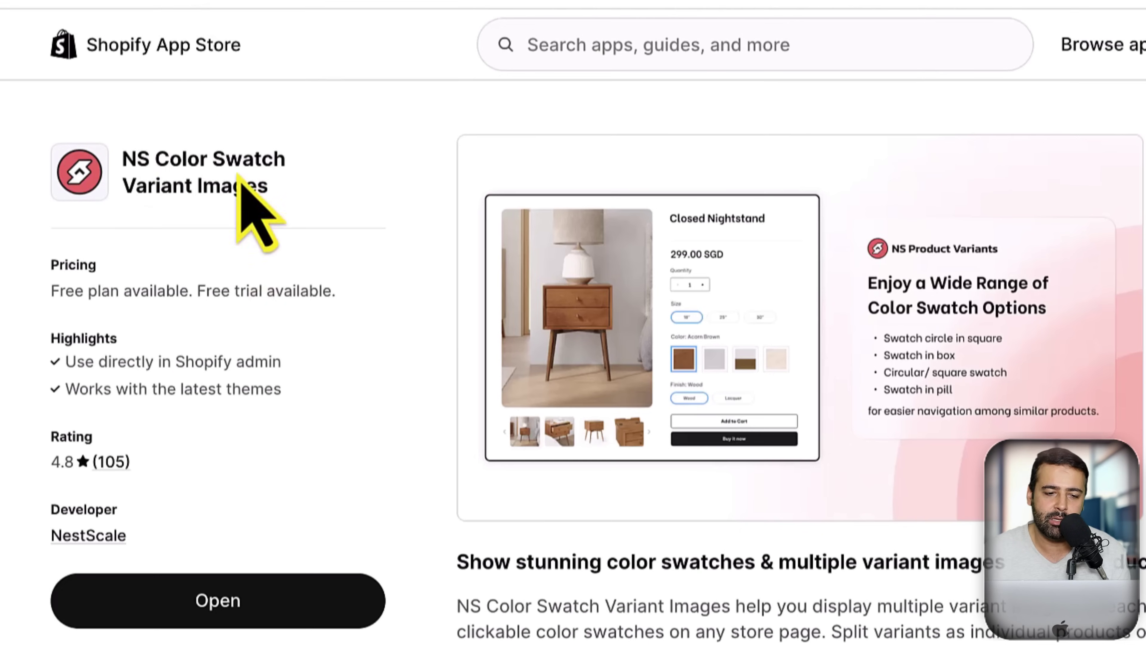
- Look through the NS Color Swatch Variant Images listing's gallery of swatch, variant image, variant split and product group features
click(871, 325)
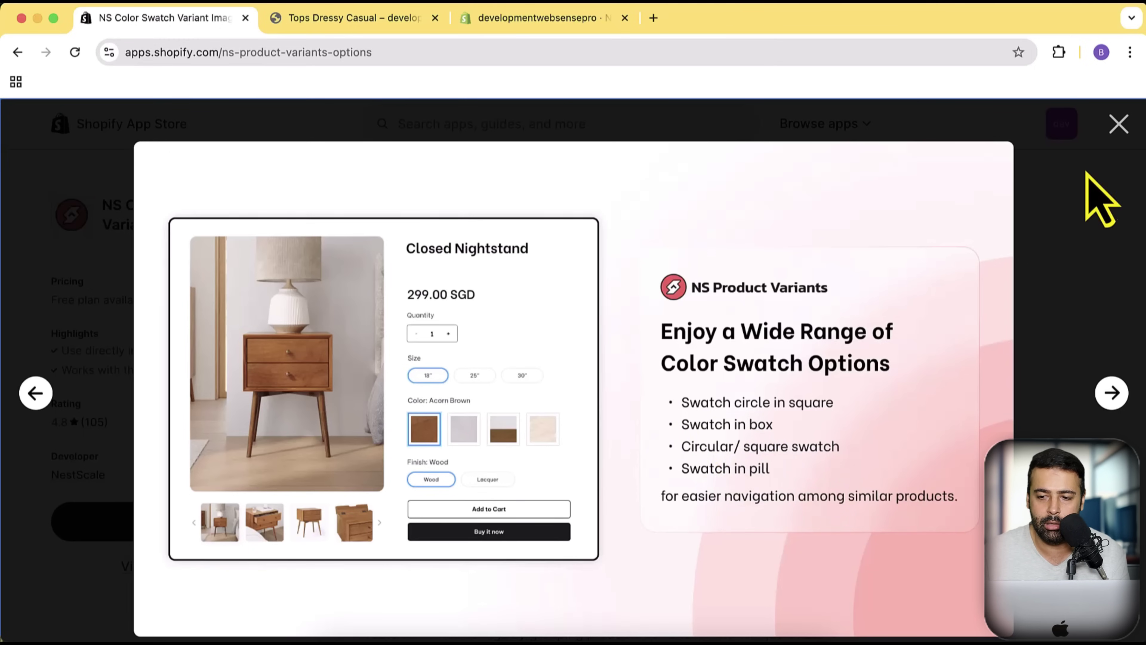
click(1119, 125)
click(938, 246)
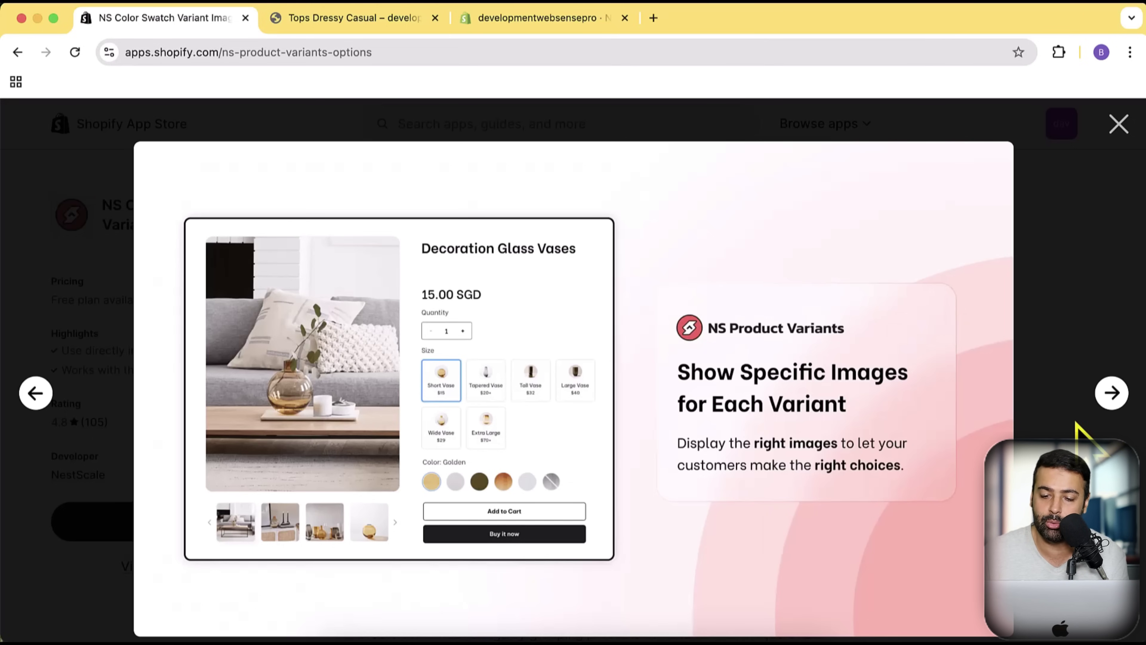
click(1105, 397)
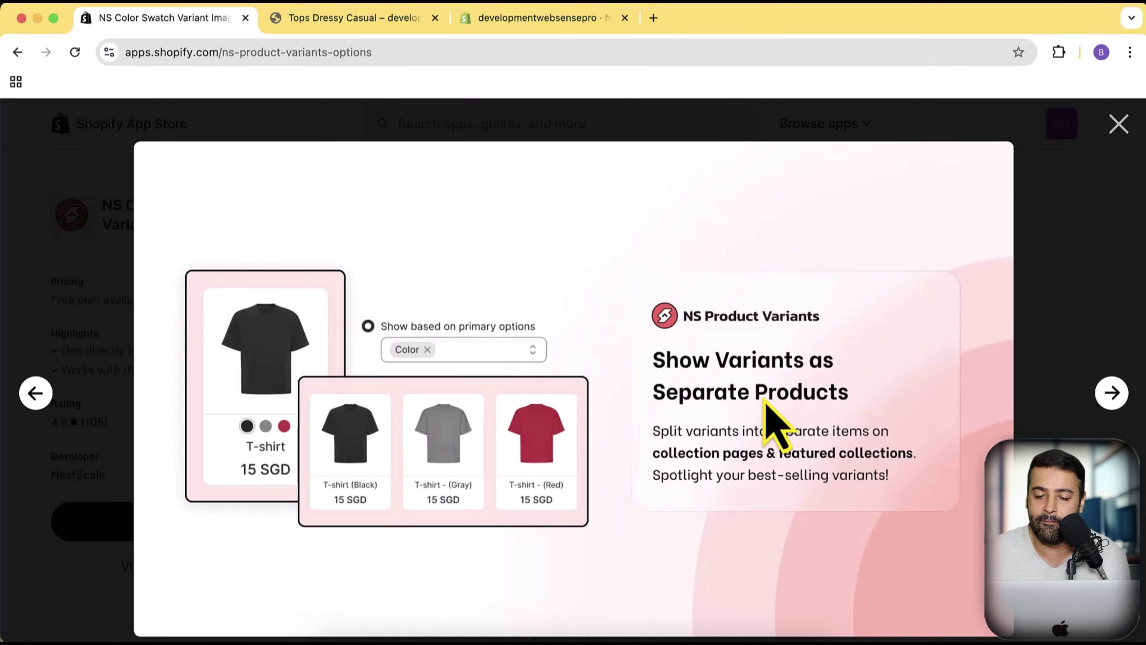
click(1110, 395)
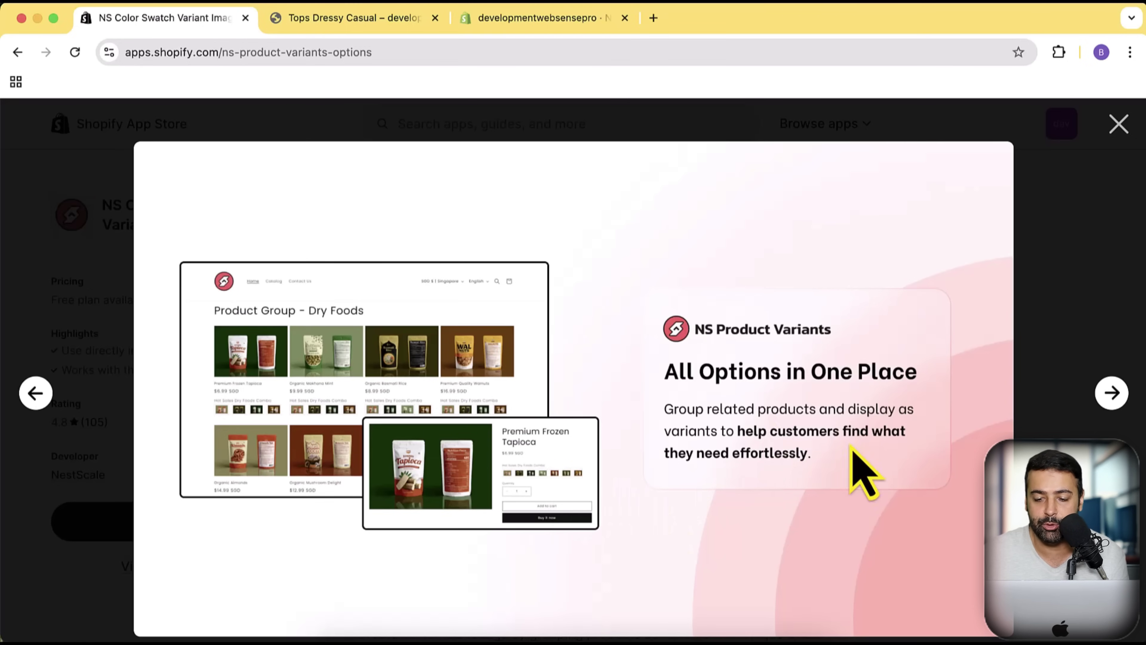
click(1111, 393)
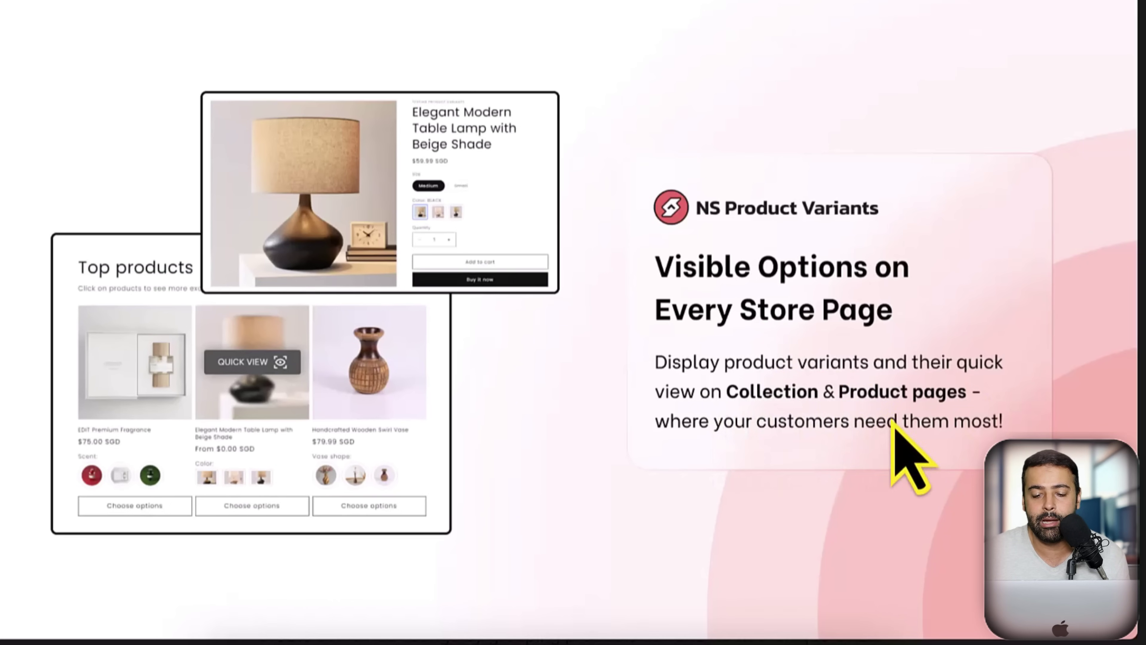
click(1113, 393)
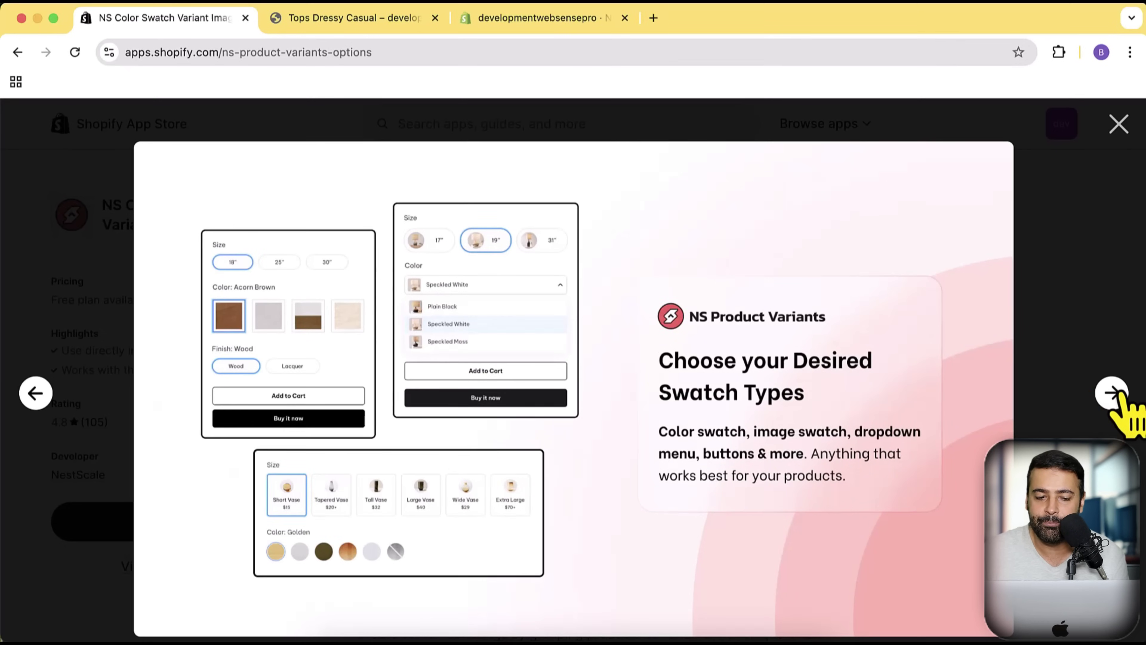
click(1113, 393)
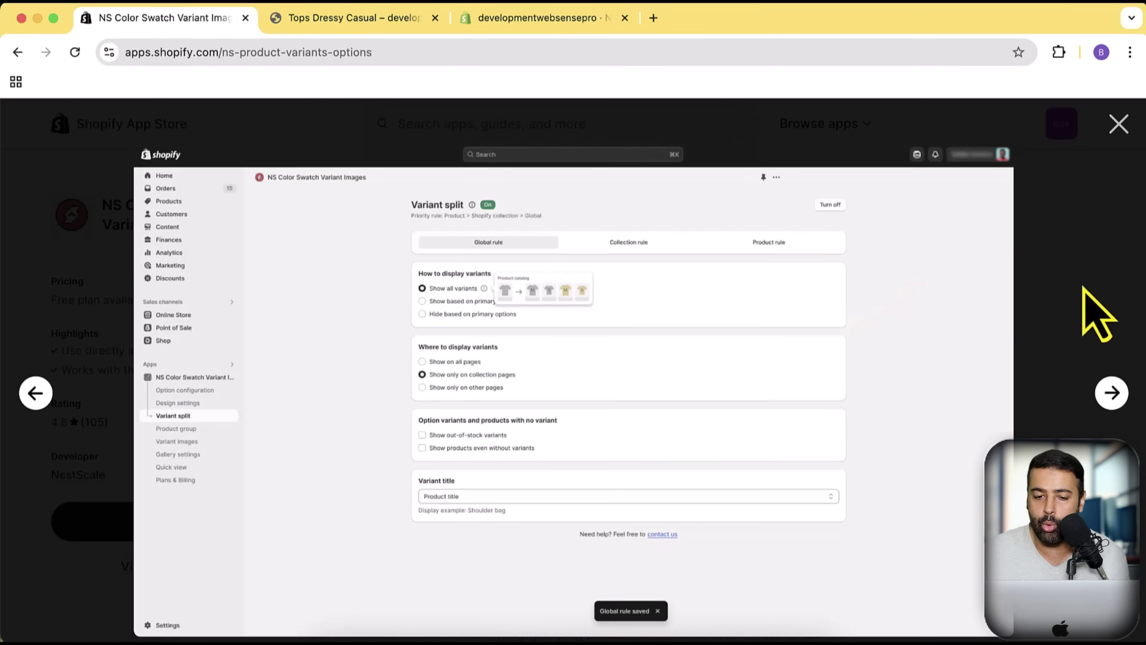
click(1118, 128)
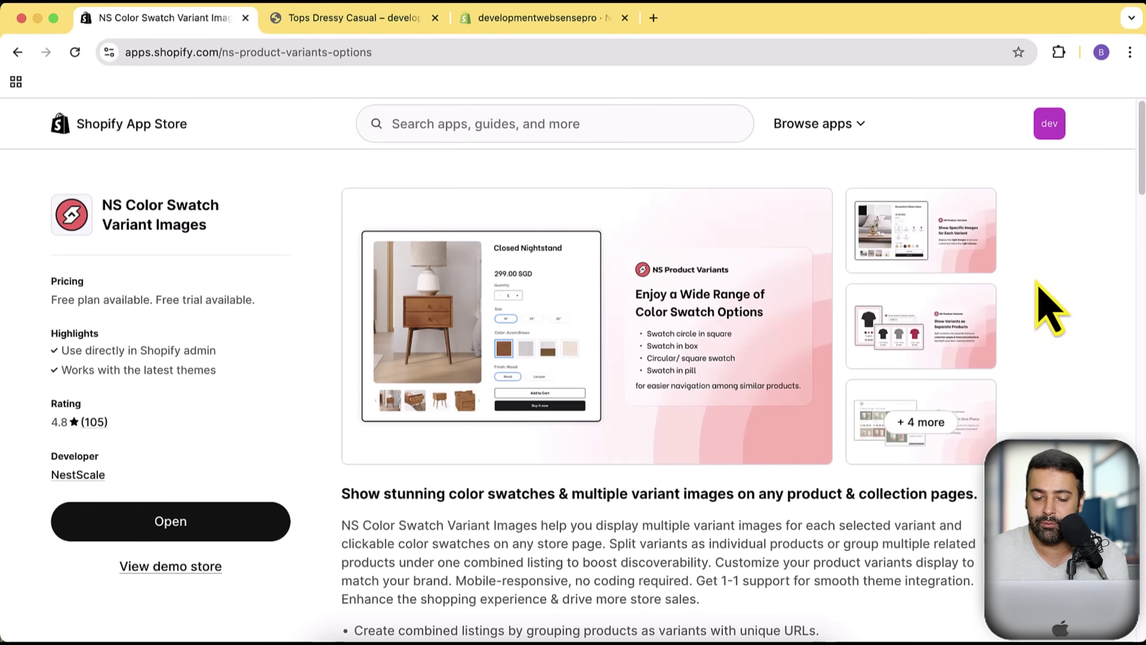
- Review the app listing's feature bullets, including combined listings, and compare the Free, Growth and Professional pricing plans
scroll(1037, 283, down, 3)
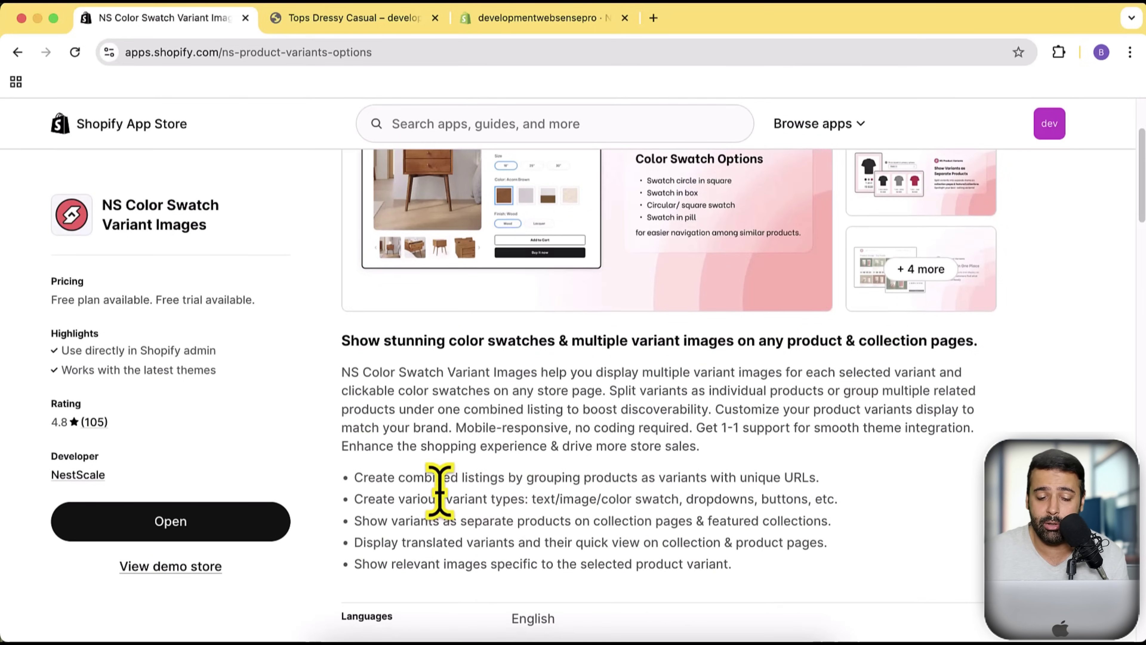
drag(356, 479, 818, 472)
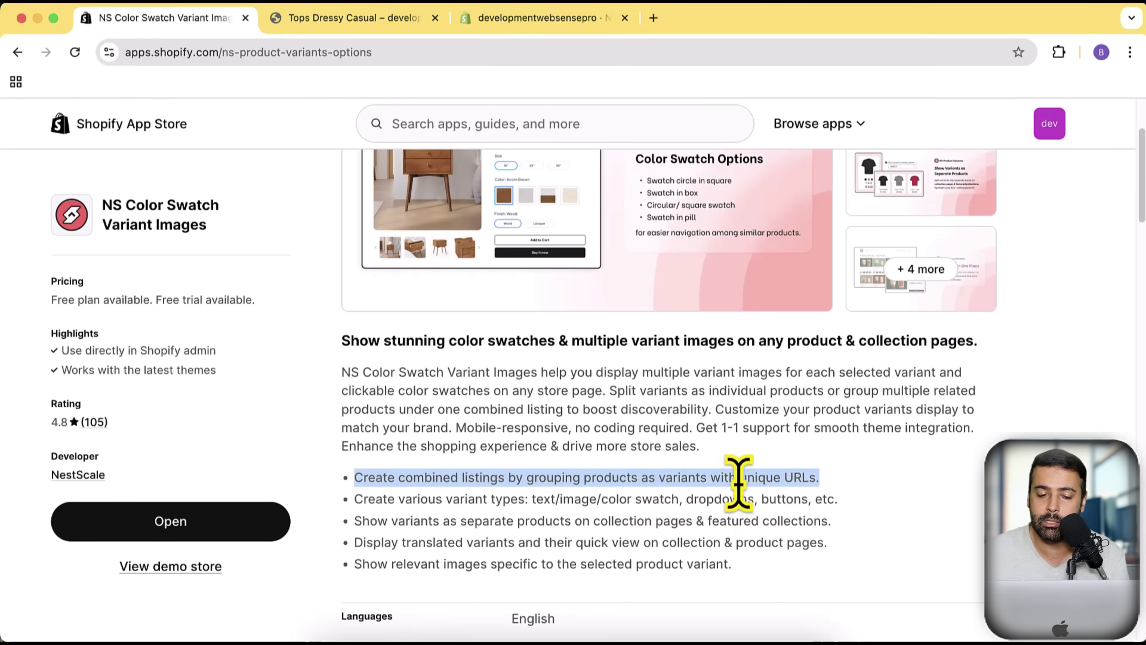
click(505, 508)
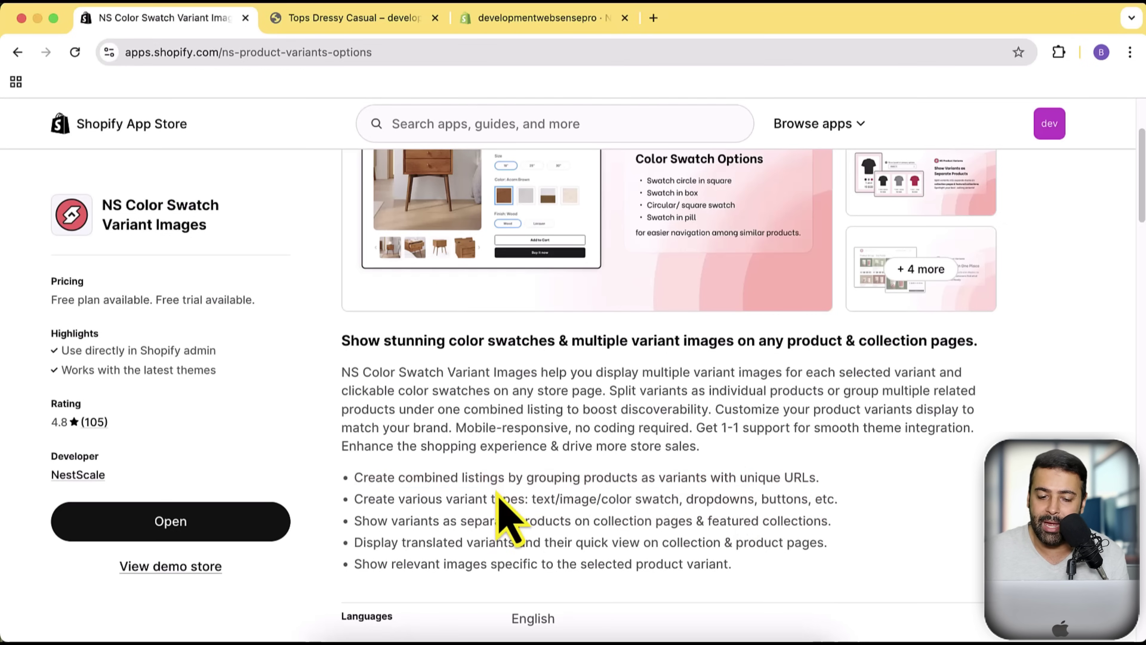
drag(355, 477, 821, 488)
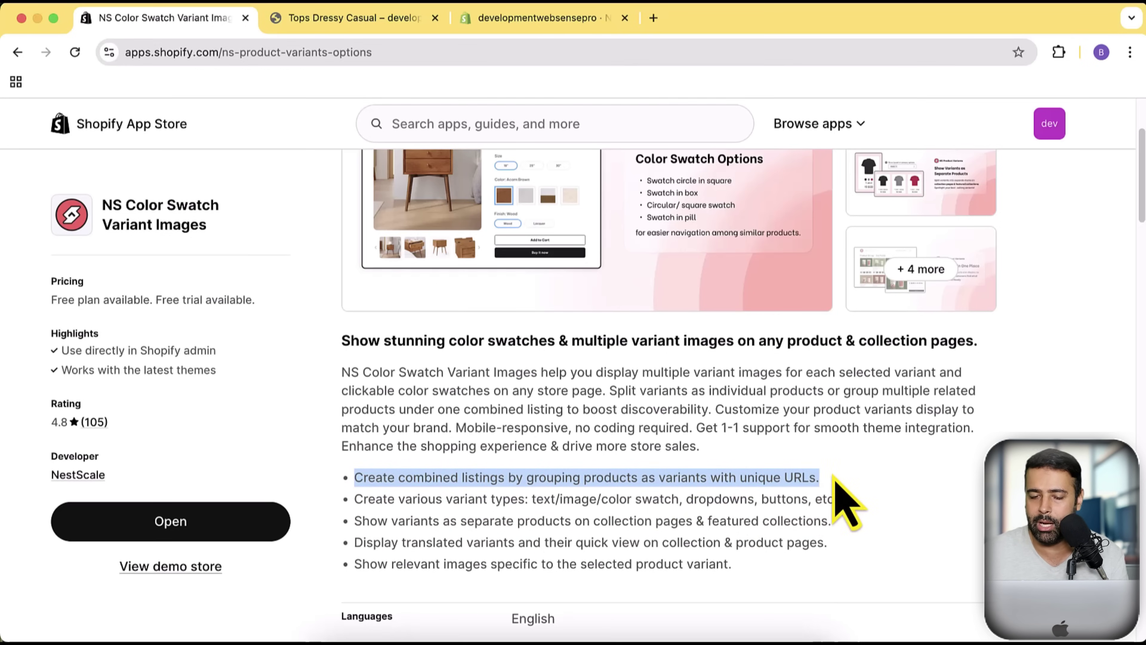
scroll(814, 409, down, 1)
scroll(815, 408, down, 15)
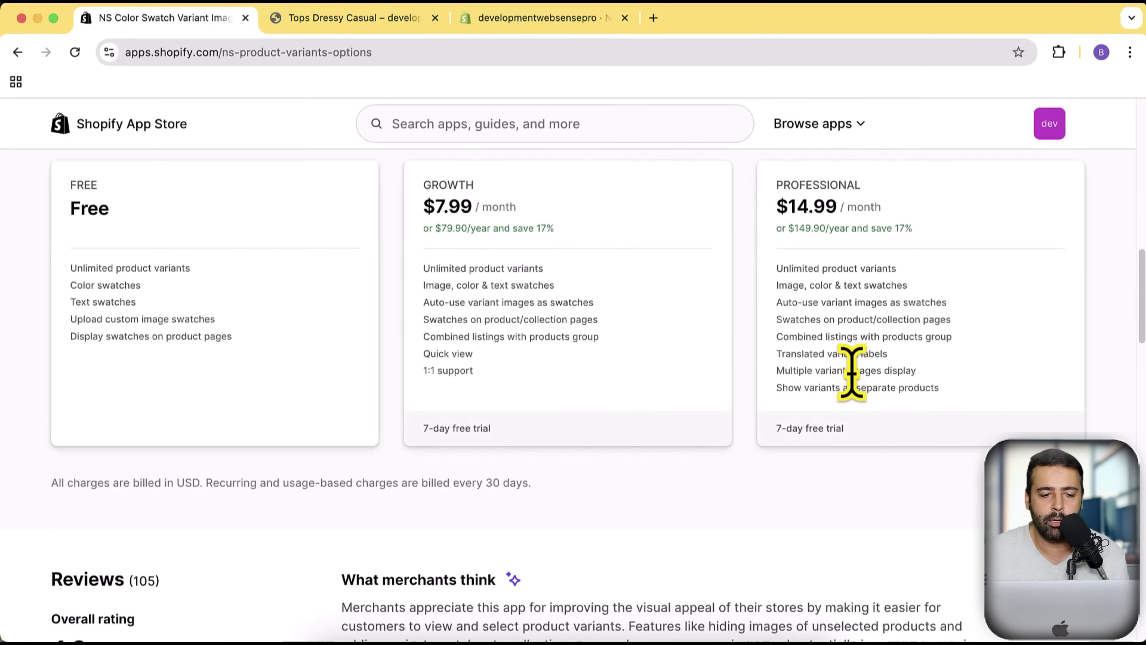
scroll(849, 371, up, 4)
drag(257, 511, 48, 345)
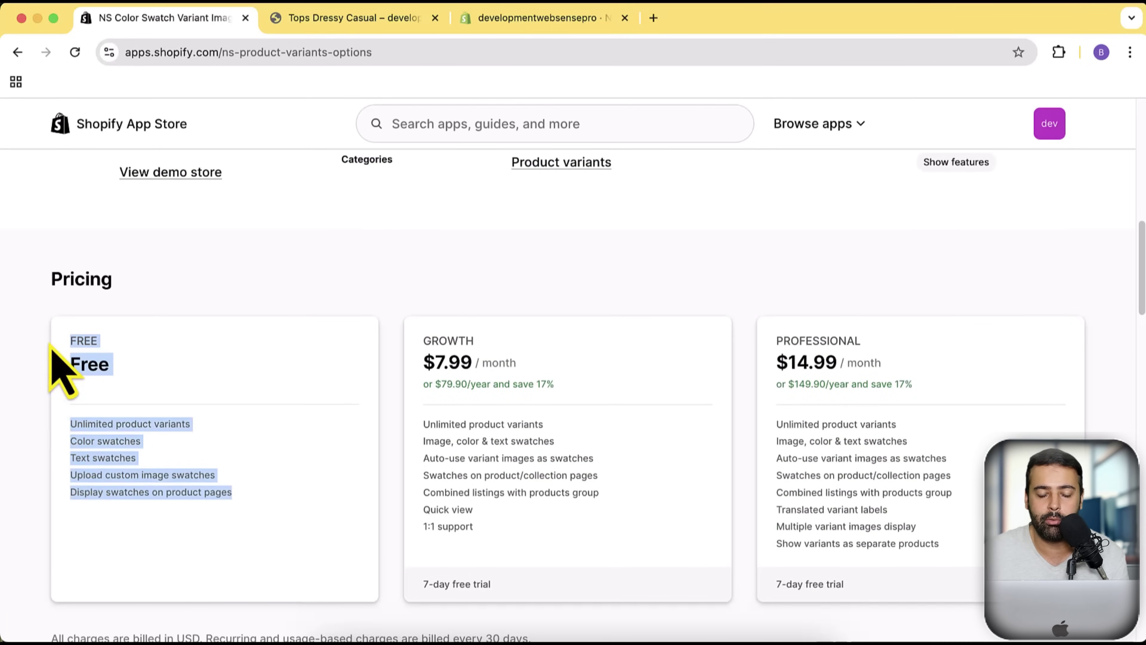
scroll(189, 437, up, 15)
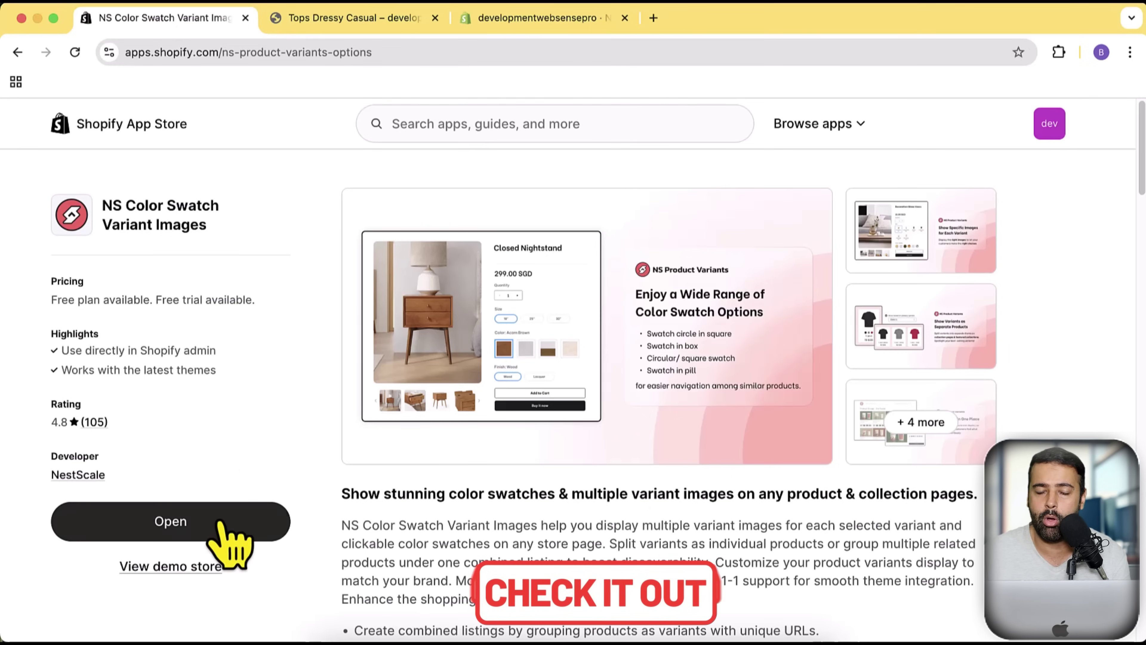
- In the Shopify admin, embed the NS Color Swatch Variant Images app in the live Savor theme and save the theme
click(527, 18)
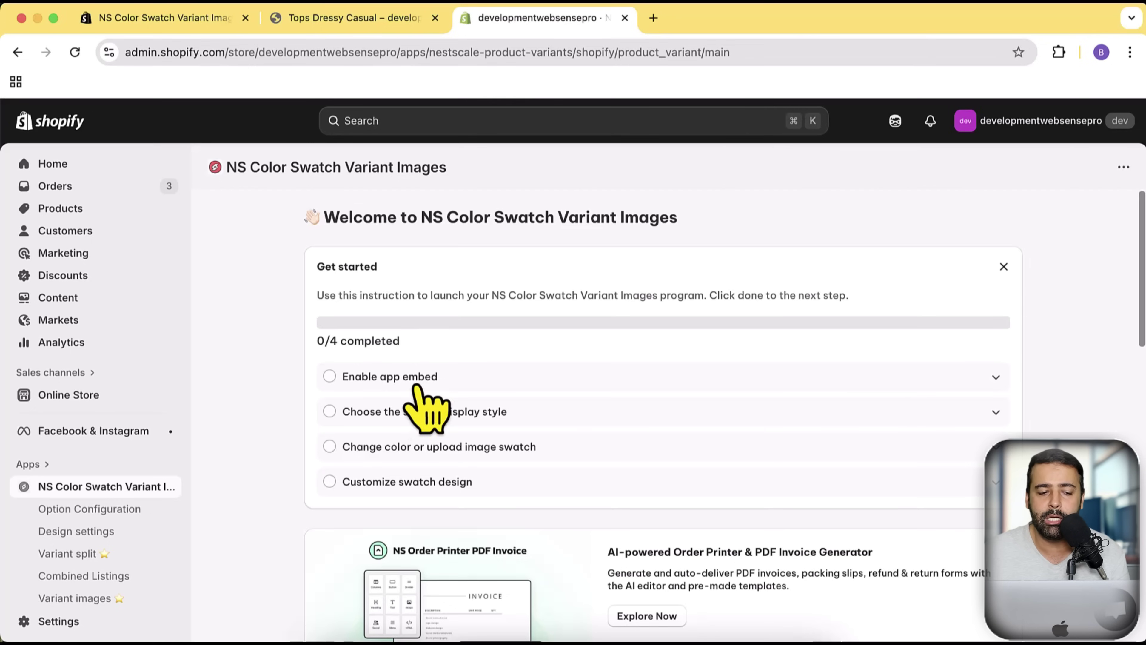
click(519, 382)
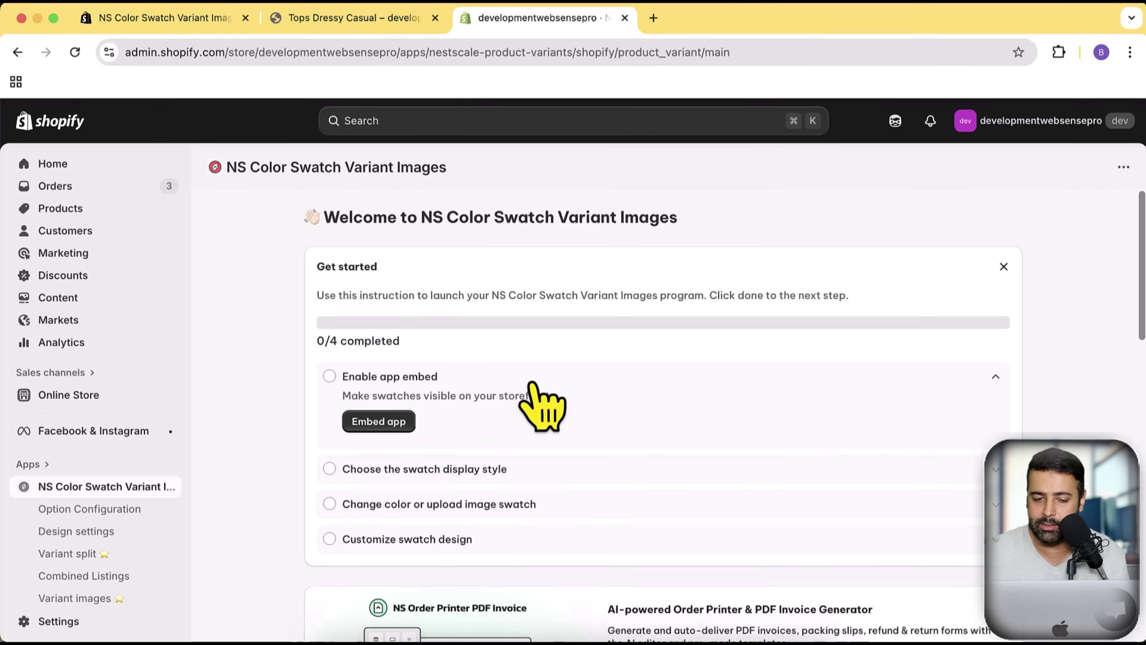
click(378, 421)
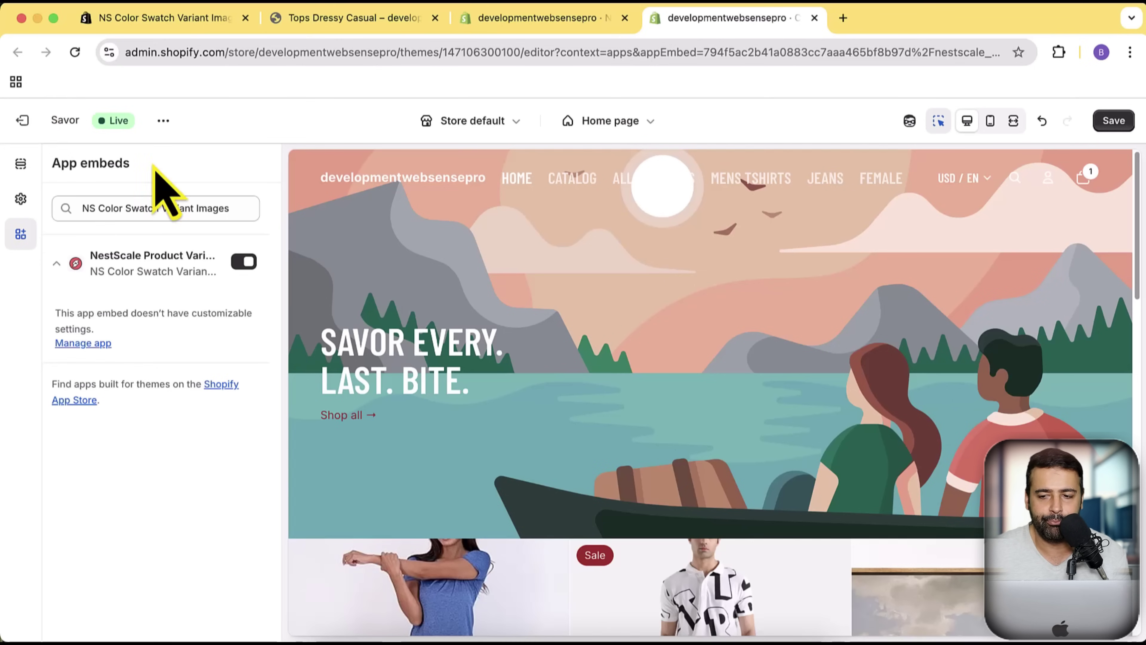
click(1114, 121)
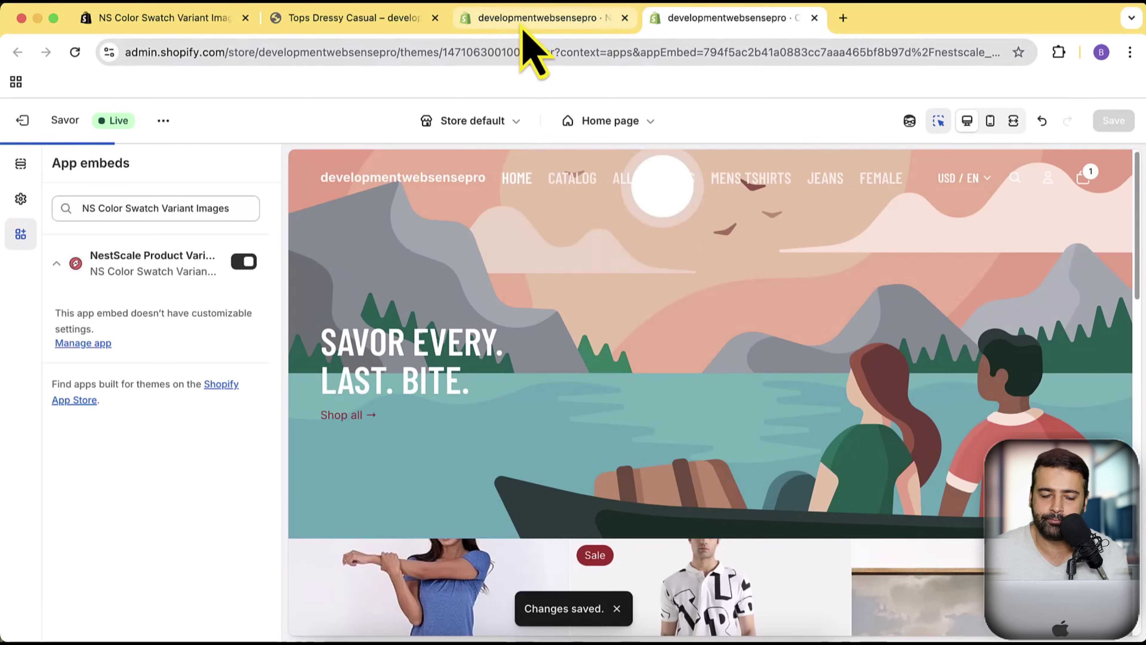
- Check the product images and color swatches on the Tops Dressy Casual storefront page
click(370, 20)
scroll(780, 384, down, 3)
scroll(788, 451, up, 3)
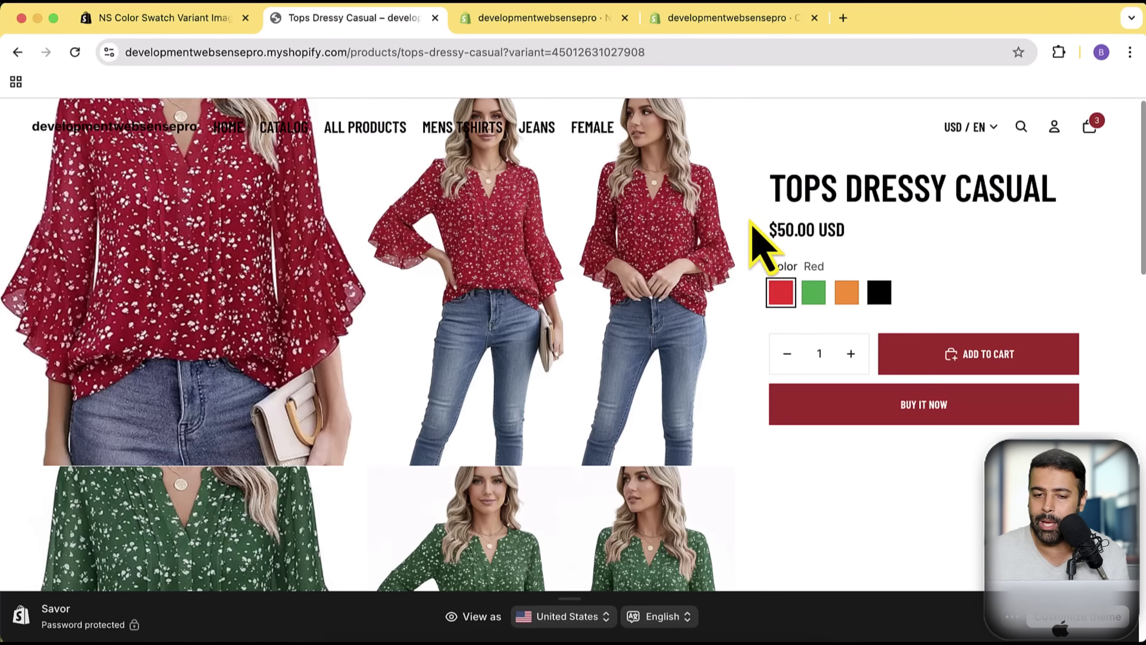
- Mark the Enable app embed task as completed in the swatch app's getting-started checklist
click(556, 28)
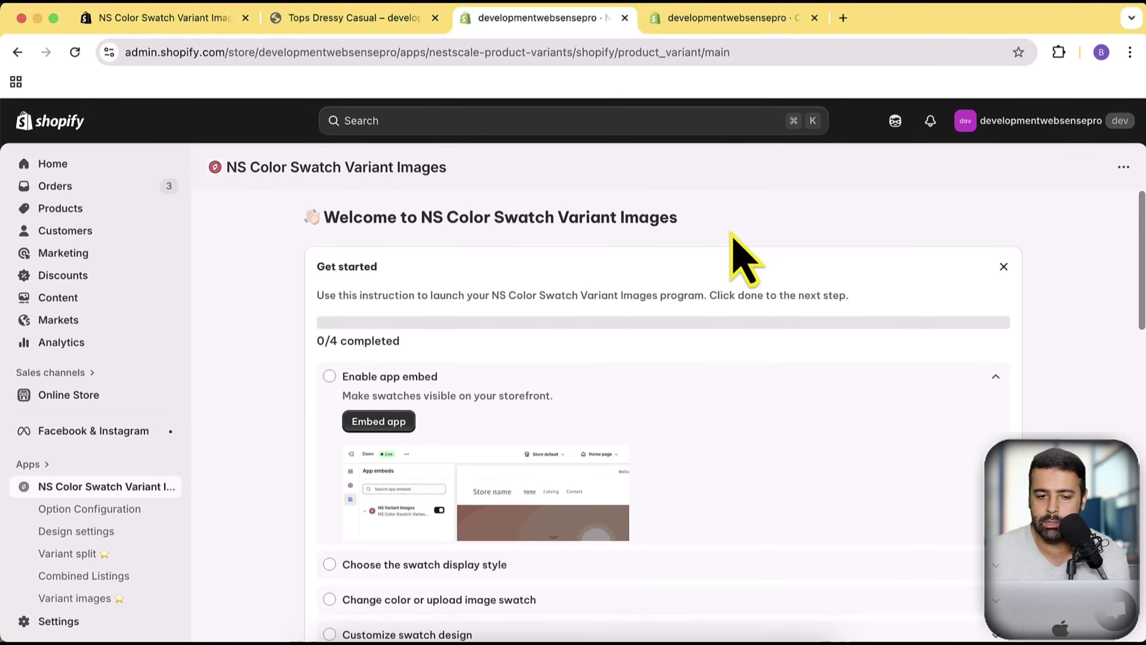
scroll(627, 271, down, 3)
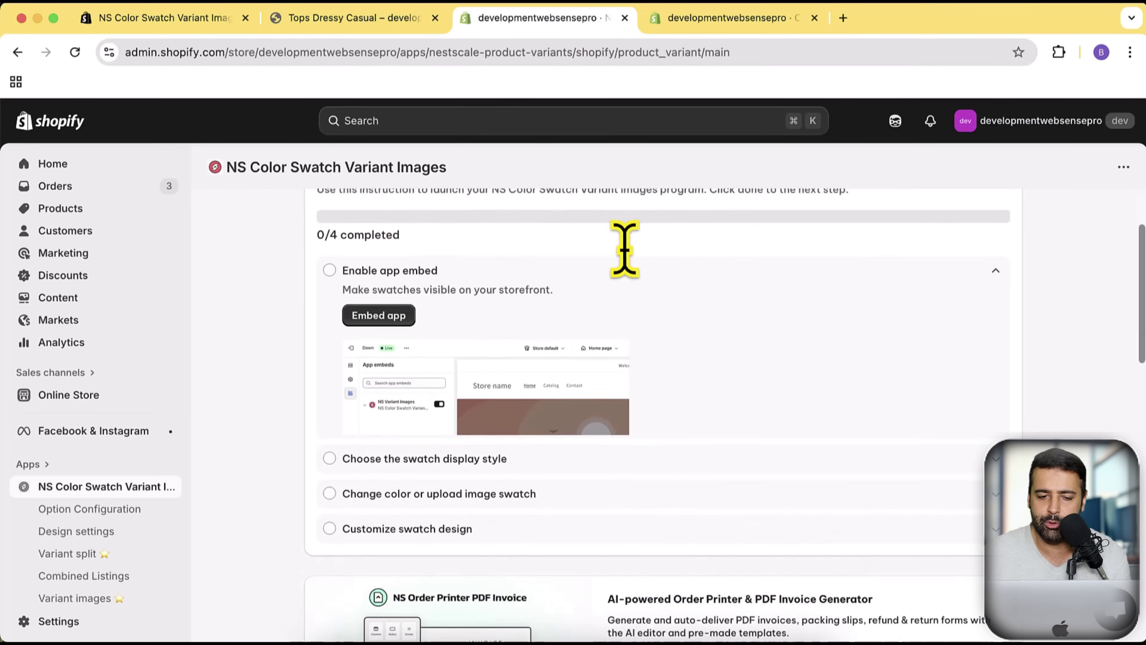
scroll(622, 244, down, 1)
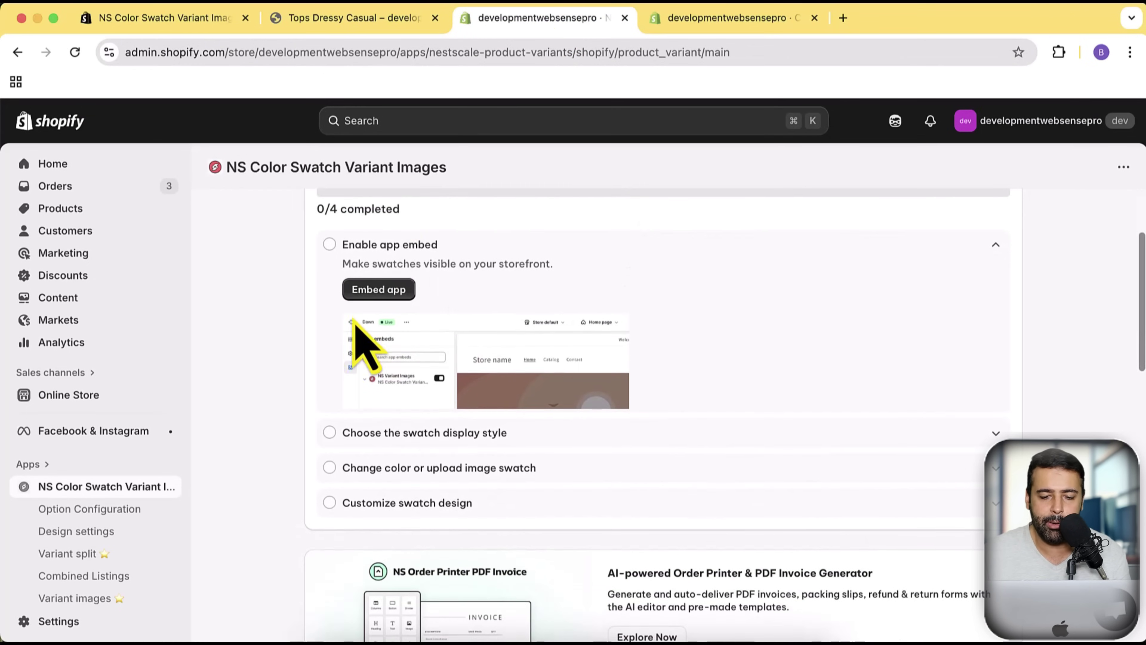
click(329, 244)
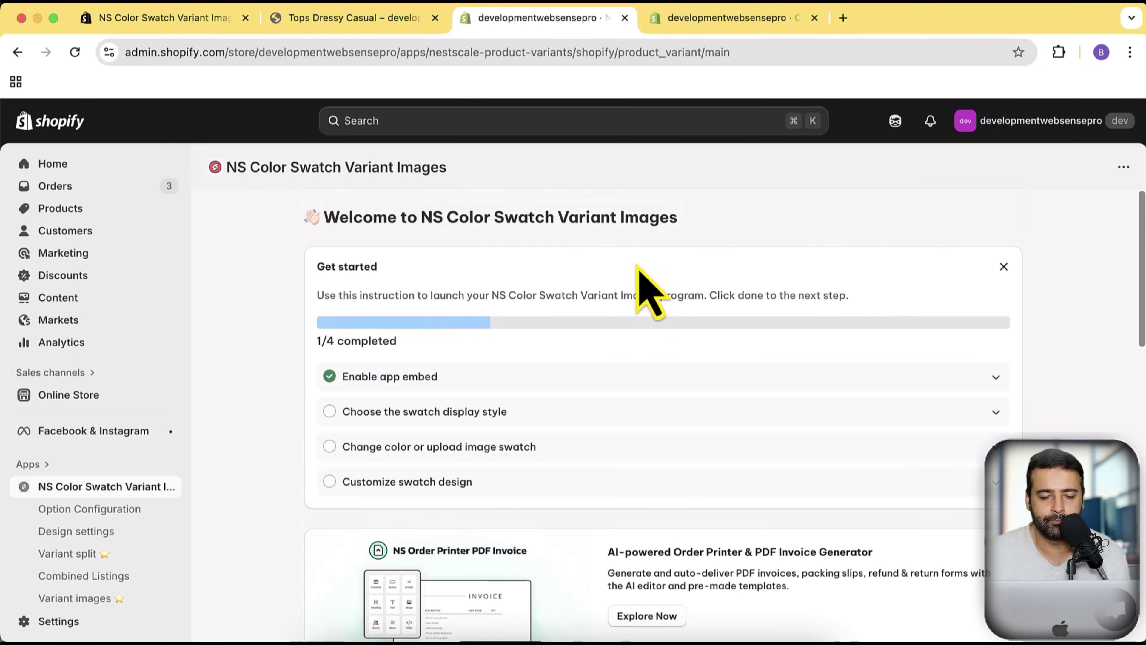
- Expand the swatch display style task in the checklist and open the swatch style configuration
scroll(504, 451, down, 1)
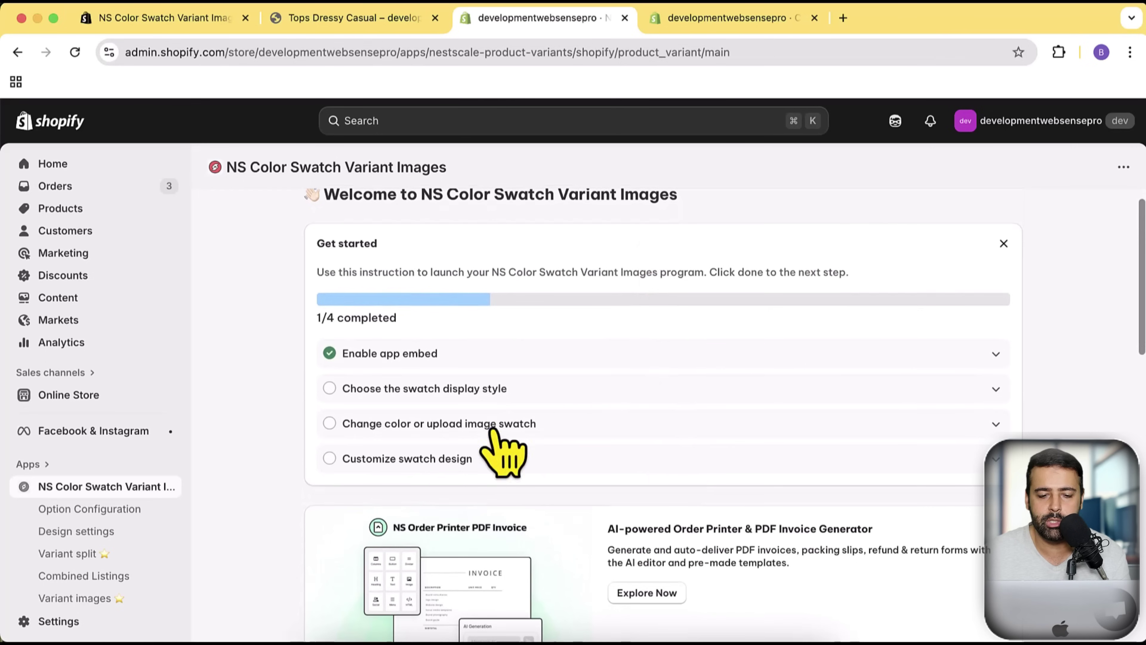
click(603, 394)
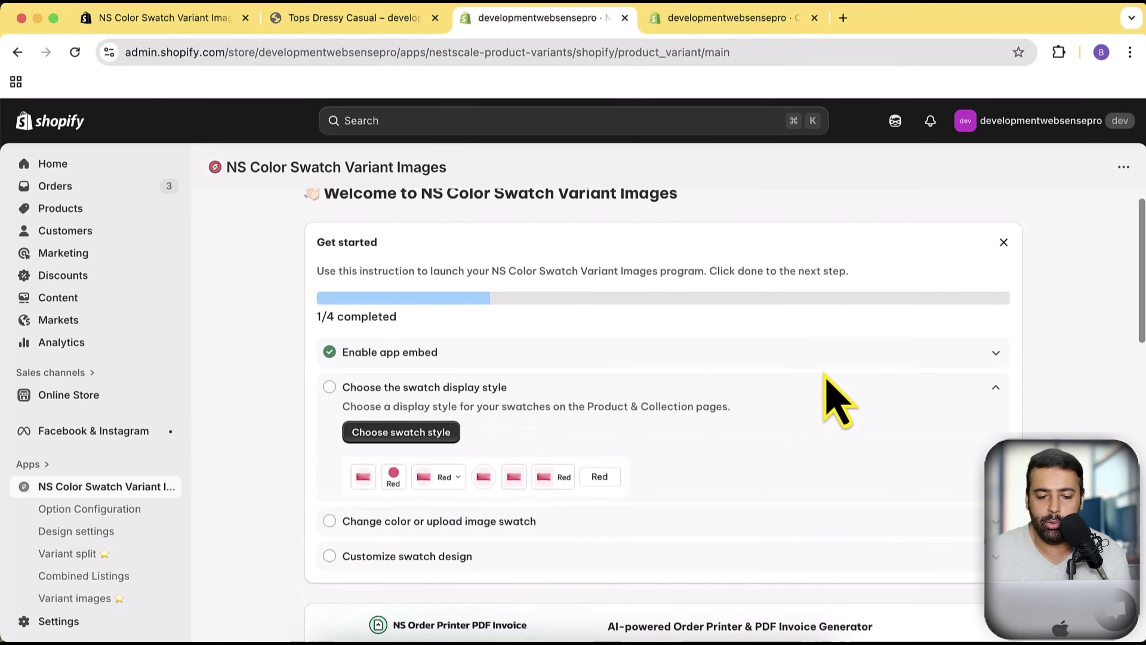
scroll(827, 390, down, 1)
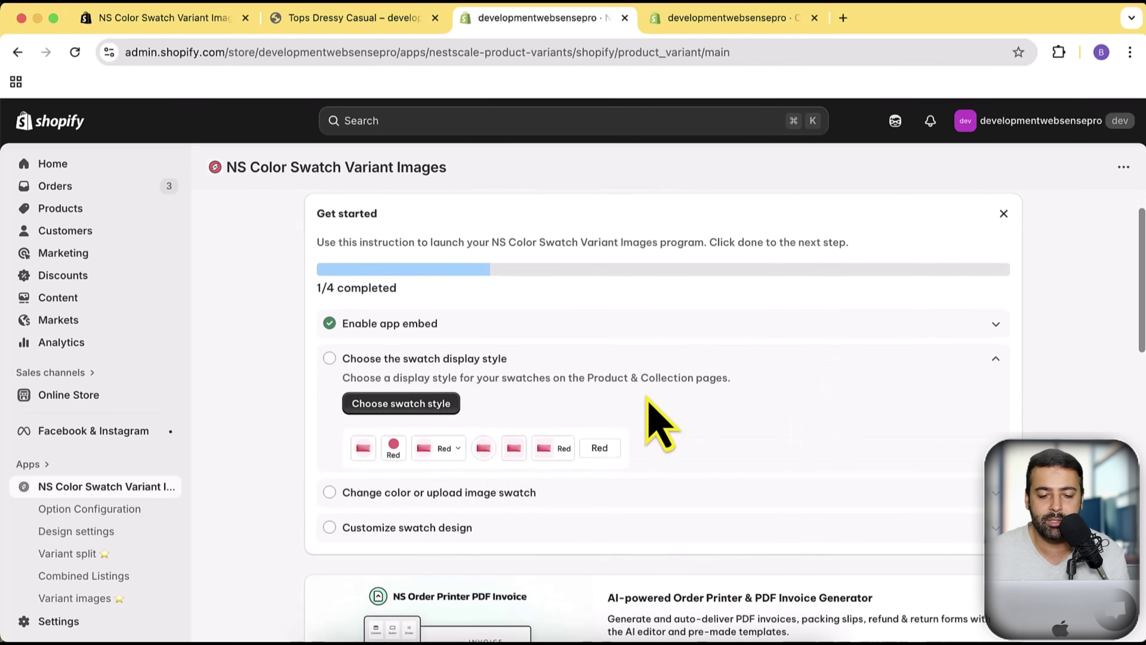
scroll(649, 400, up, 2)
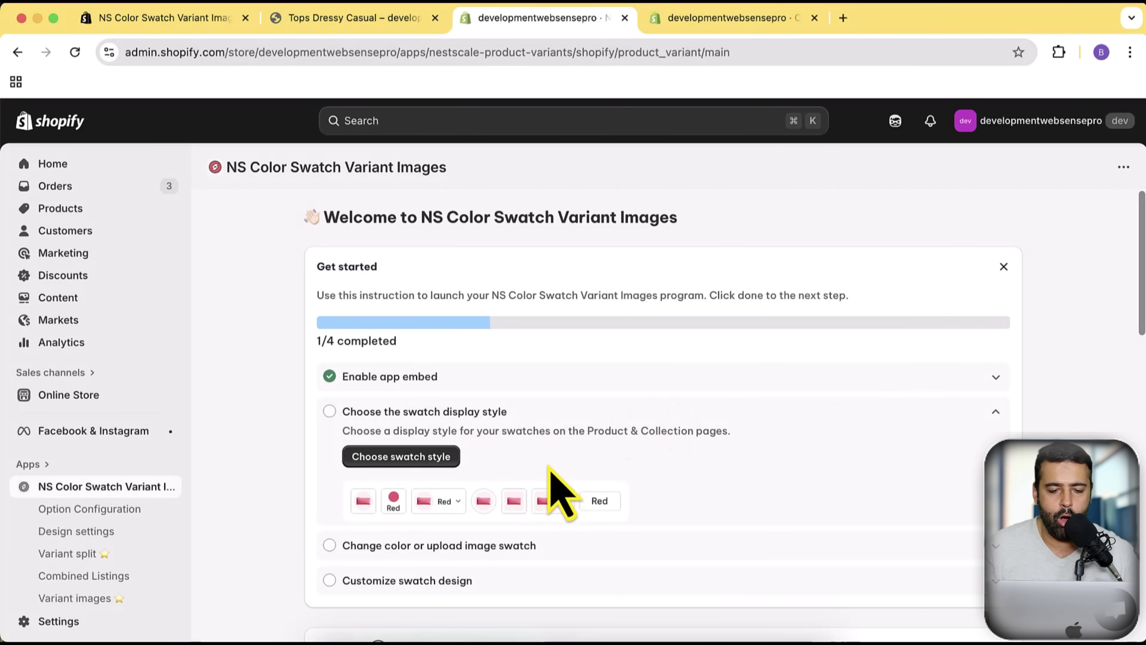
click(416, 464)
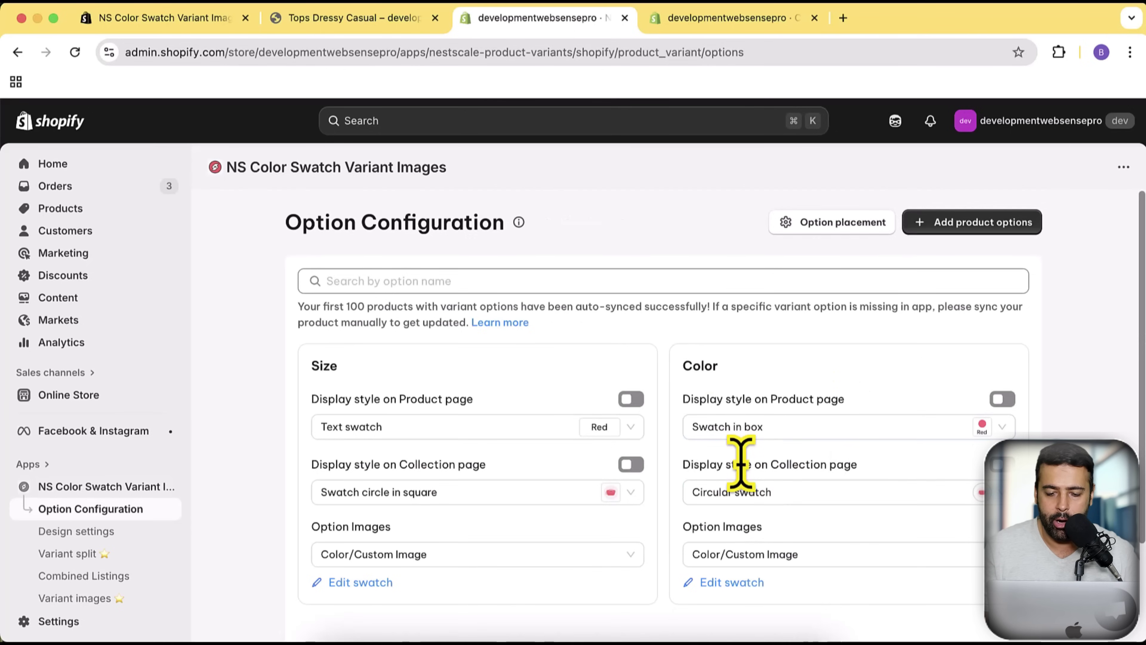
- Check the storefront's color swatches and select Color/Custom Image as the Option Images source for the Color option
scroll(902, 479, down, 5)
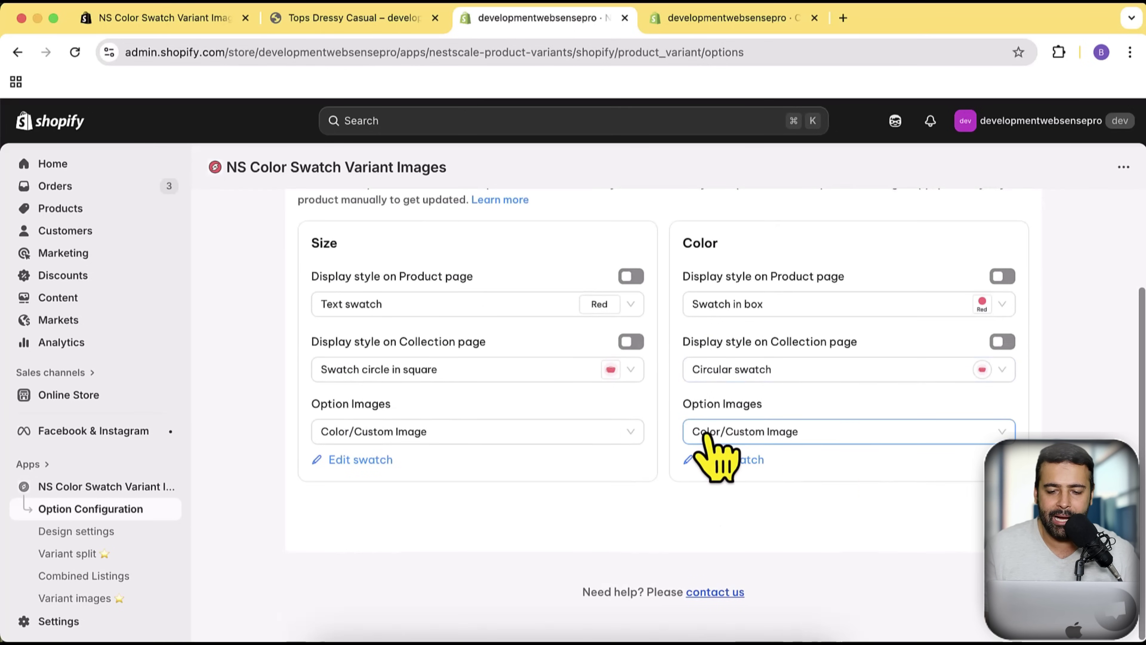
click(791, 434)
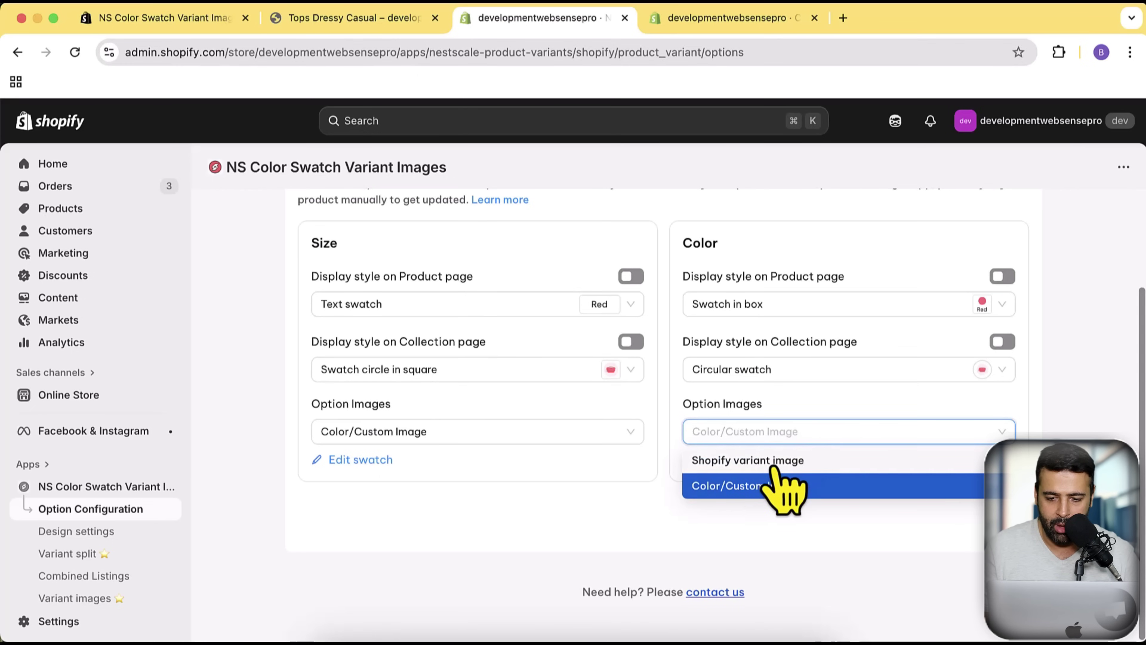
click(354, 18)
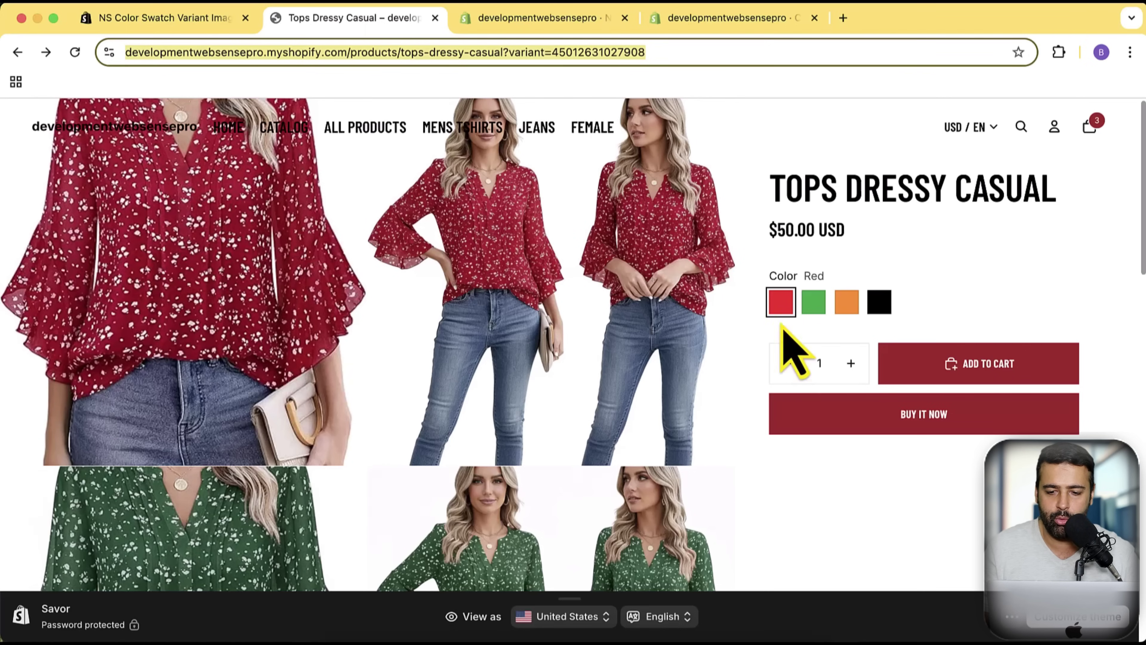
click(687, 21)
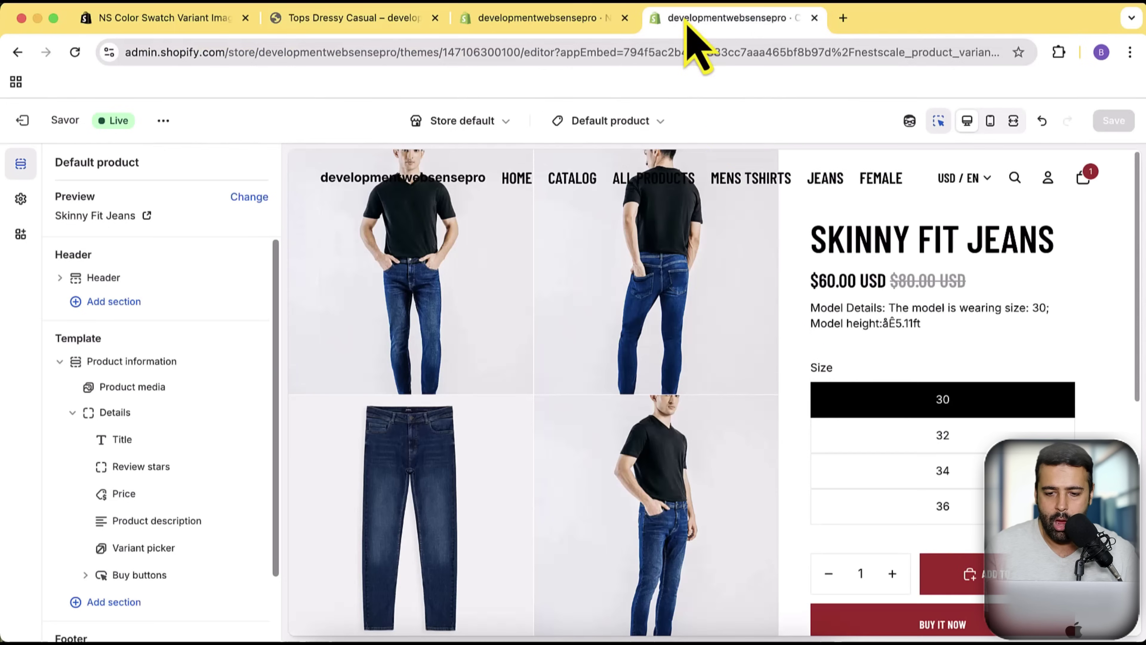
click(543, 23)
click(830, 432)
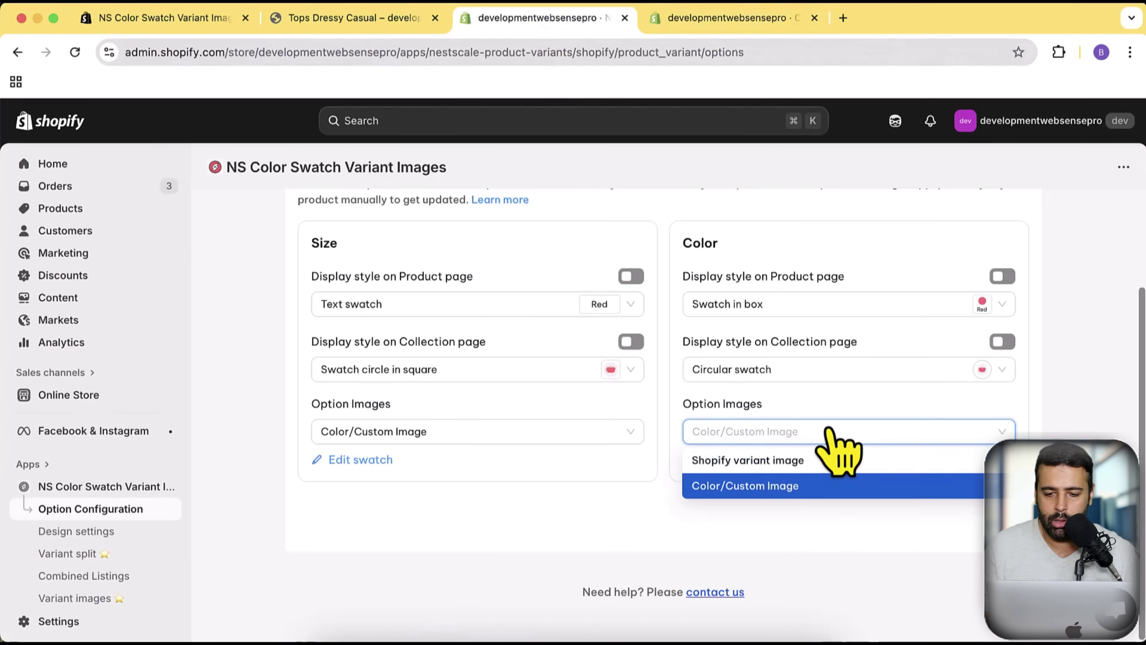
click(788, 488)
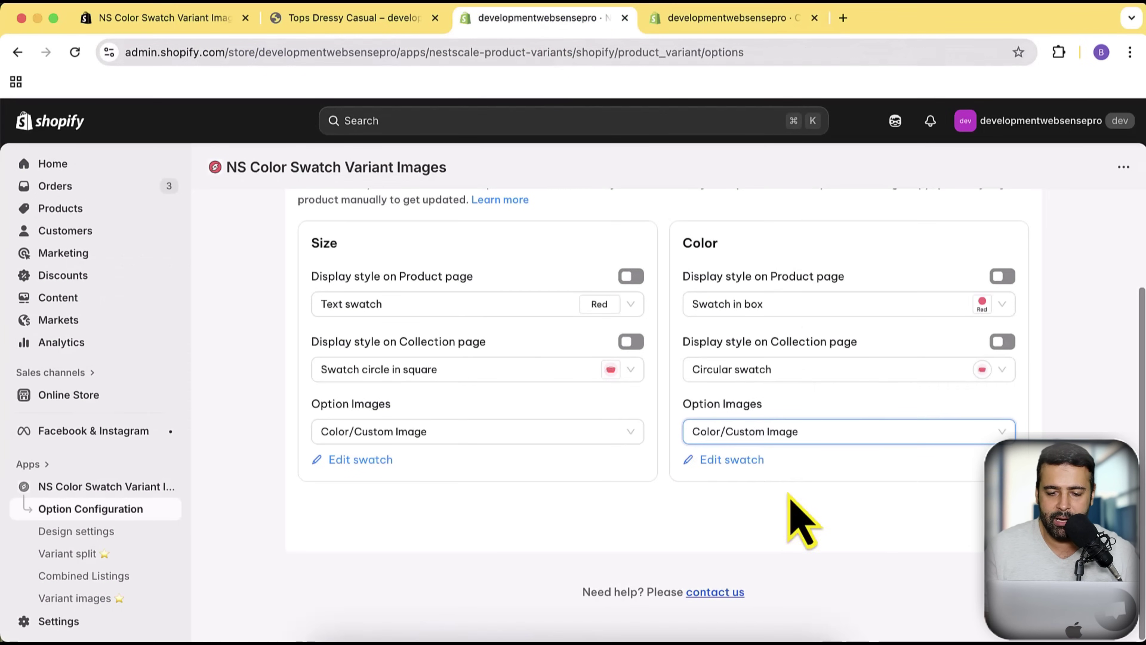
- Review the colors assigned to each Color option value in the swatch editor, then close it
click(738, 460)
scroll(519, 312, down, 1)
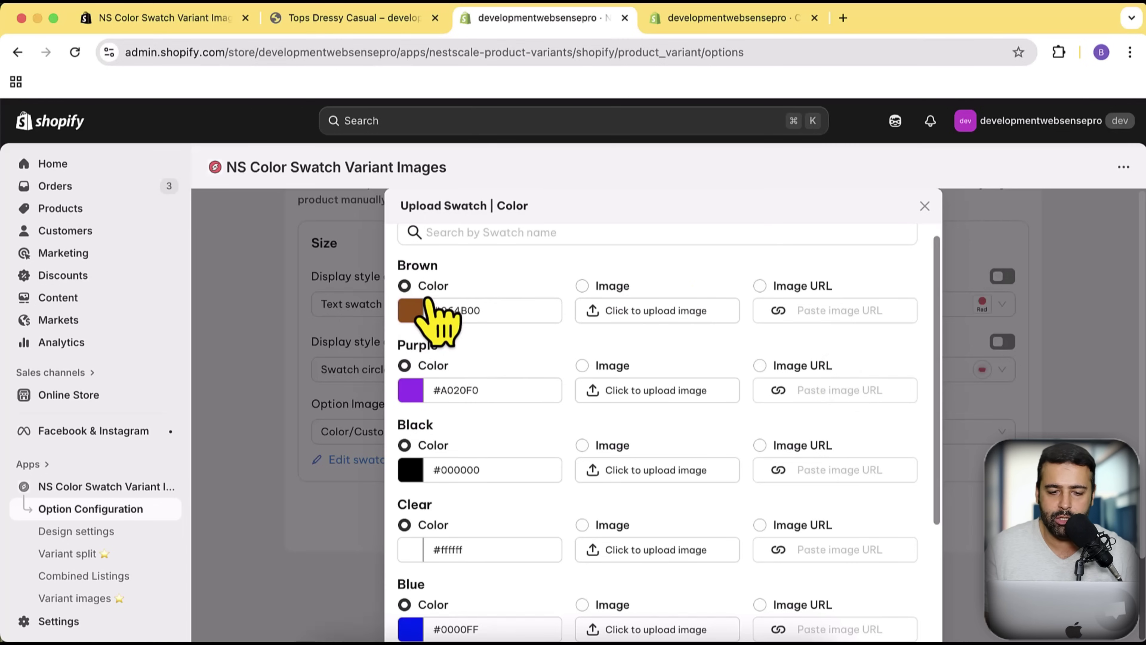
scroll(503, 390, down, 6)
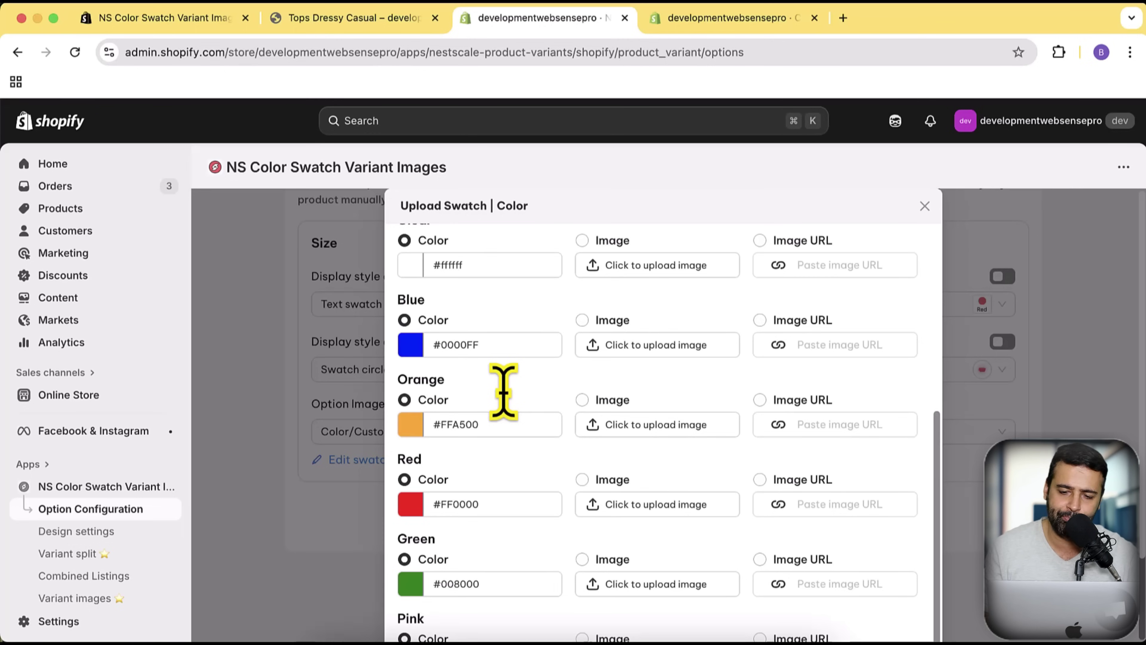
scroll(537, 430, up, 5)
click(924, 207)
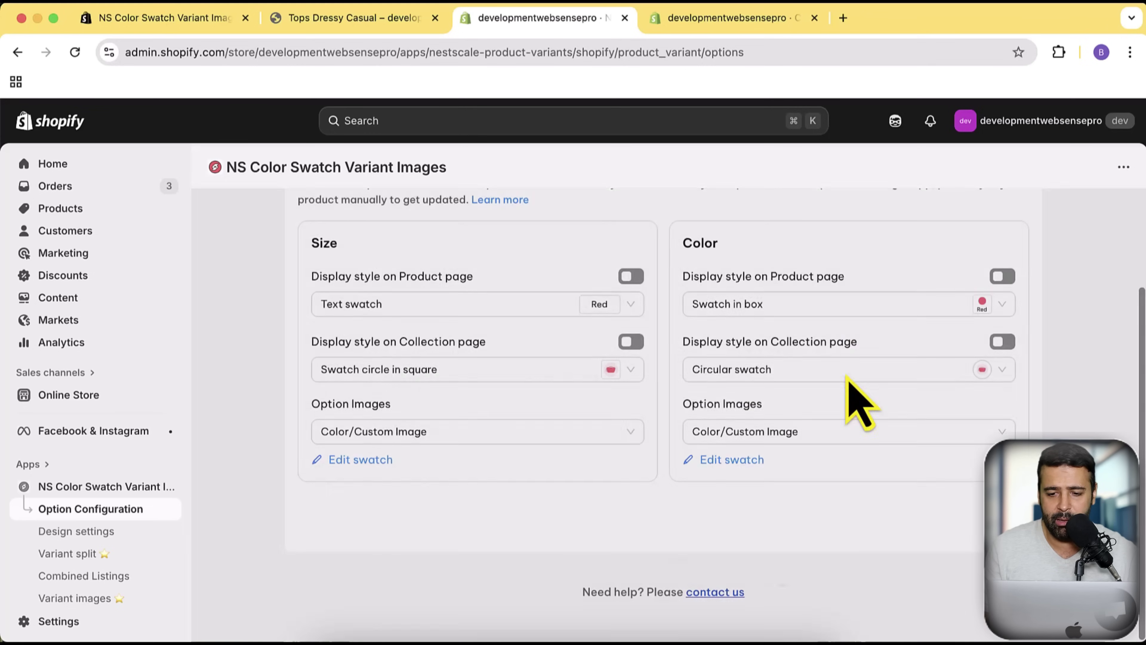
- Enable the Color option's display style on the Product page and save the option configuration
scroll(908, 473, up, 3)
click(1002, 399)
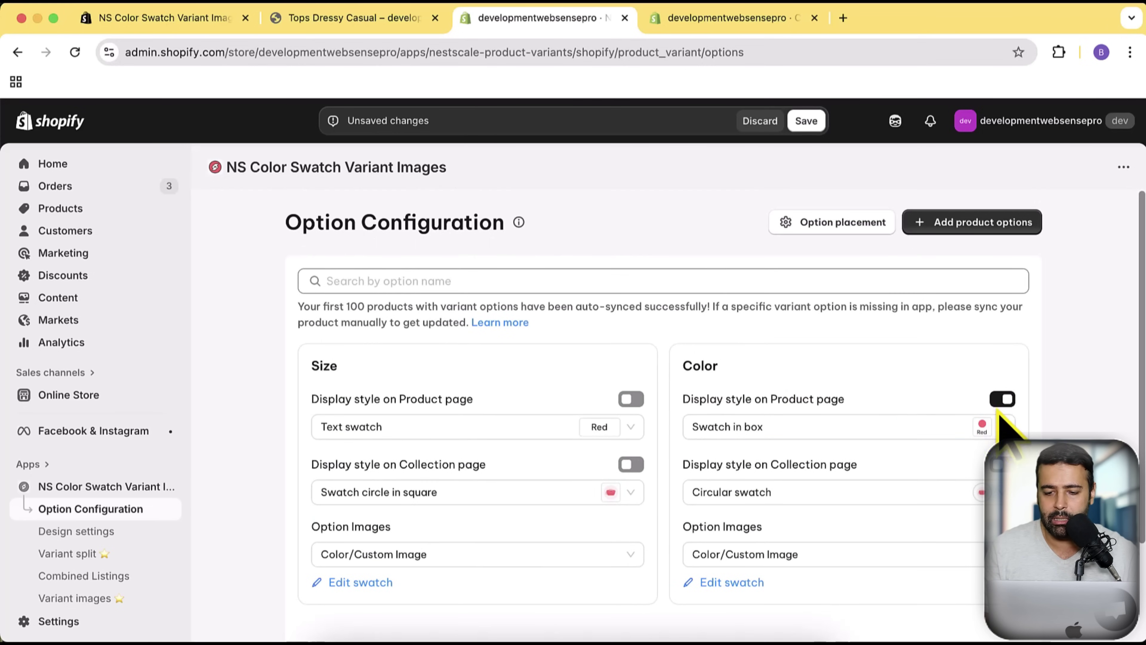
click(806, 121)
- Open the Tops Dressy Casual storefront URL in a new browser tab placed beside the original product page
click(351, 18)
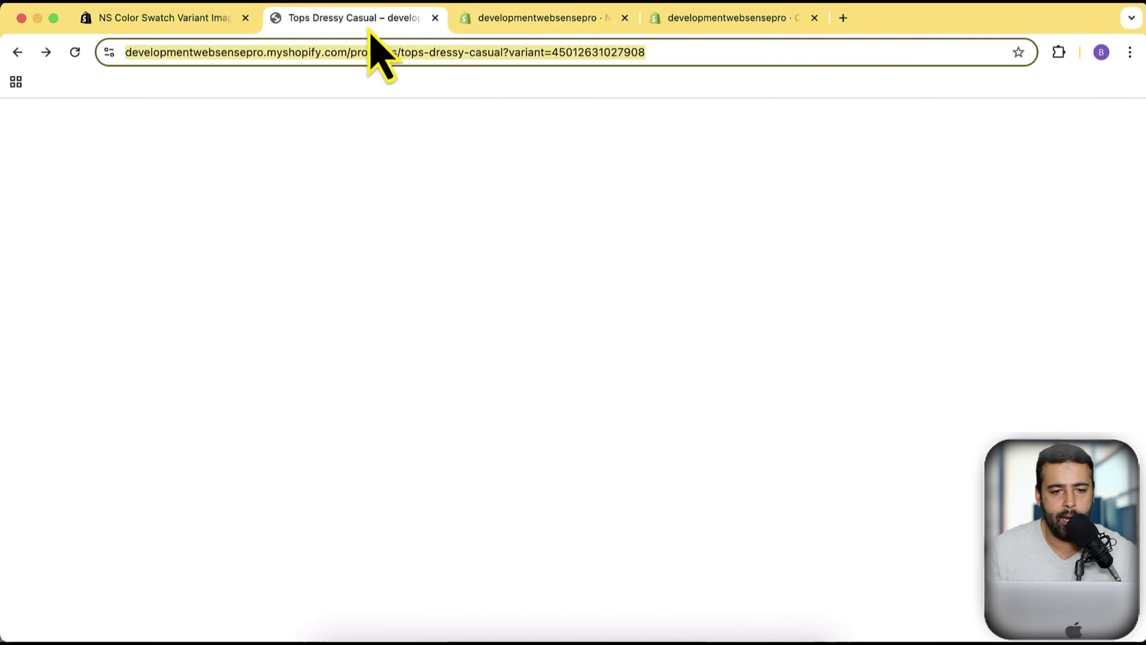
click(438, 53)
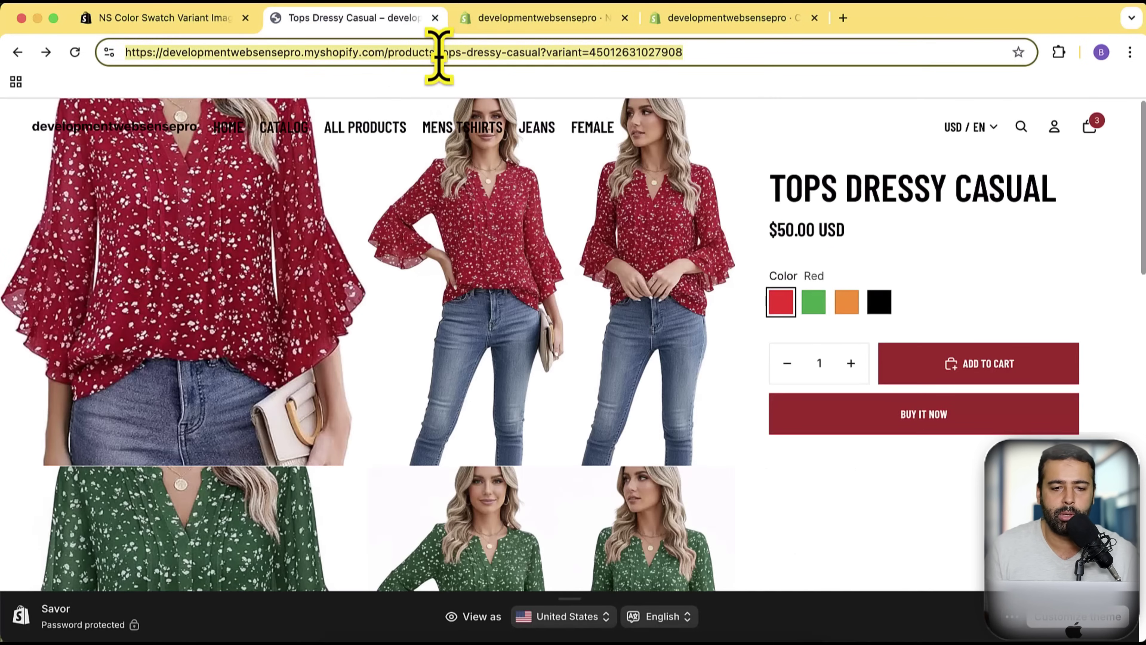
key(super+c)
key(super+t)
key(super+v)
key(Return)
drag(856, 23, 508, 21)
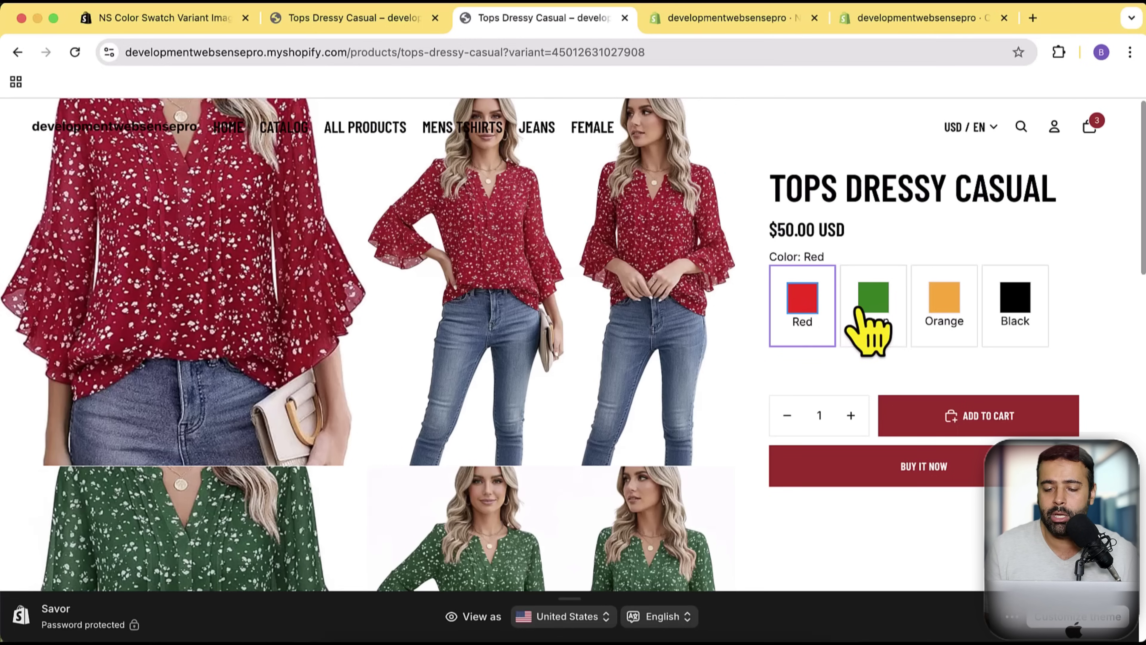
- Test the Green, Orange, Black and Red swatches on the refreshed Tops Dressy Casual page
click(880, 318)
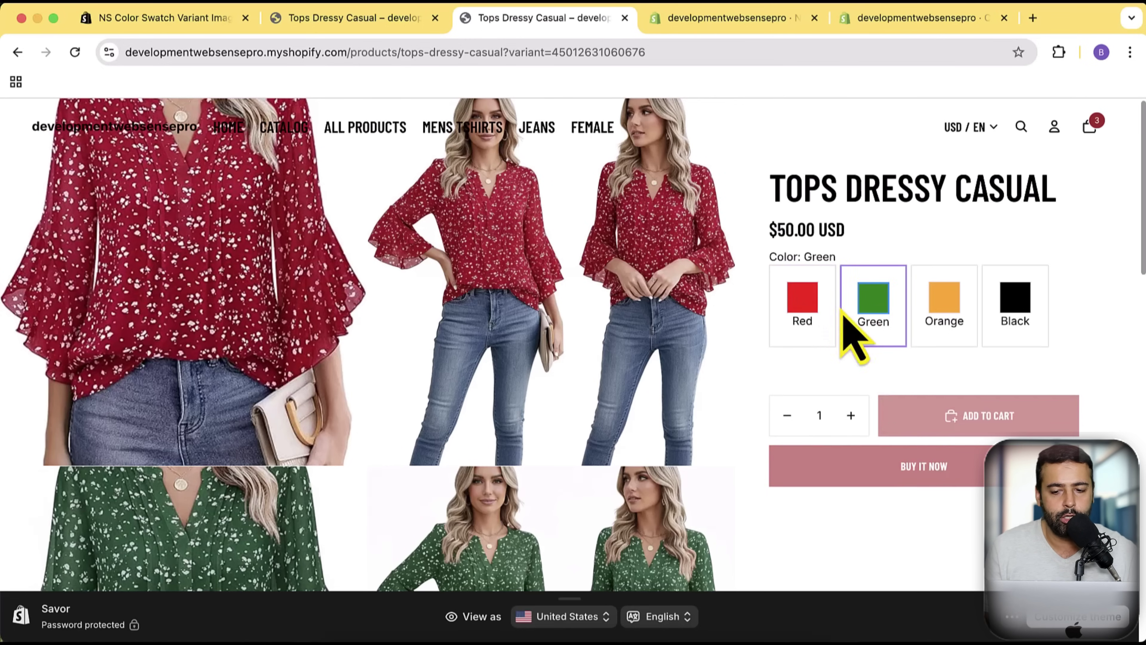
click(942, 323)
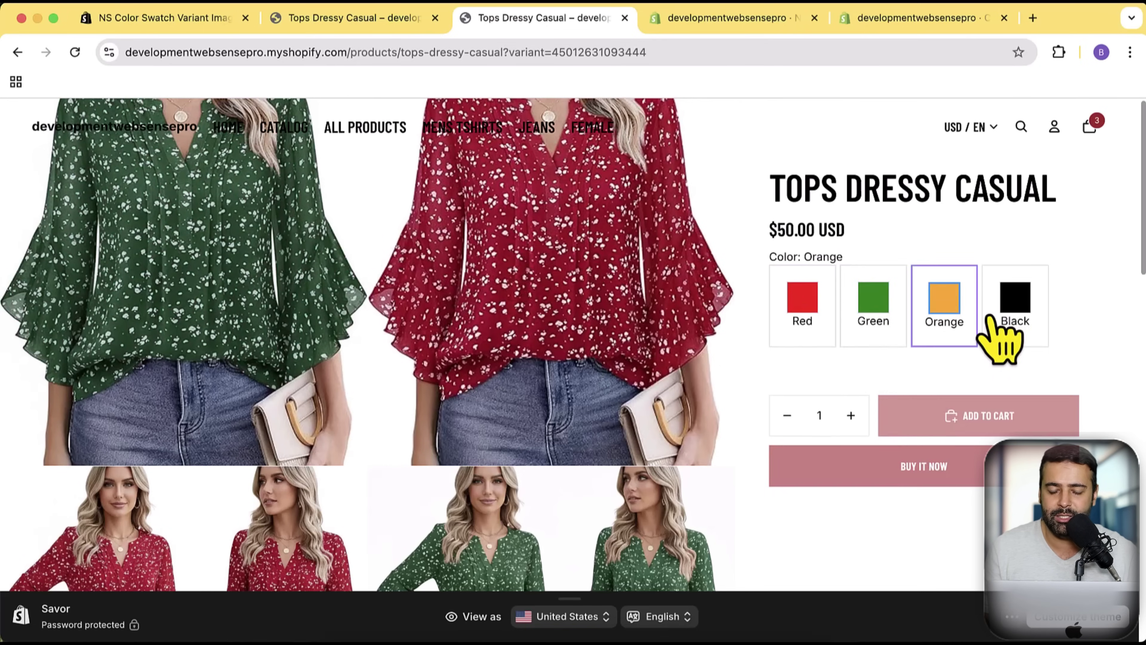
click(1018, 306)
click(814, 320)
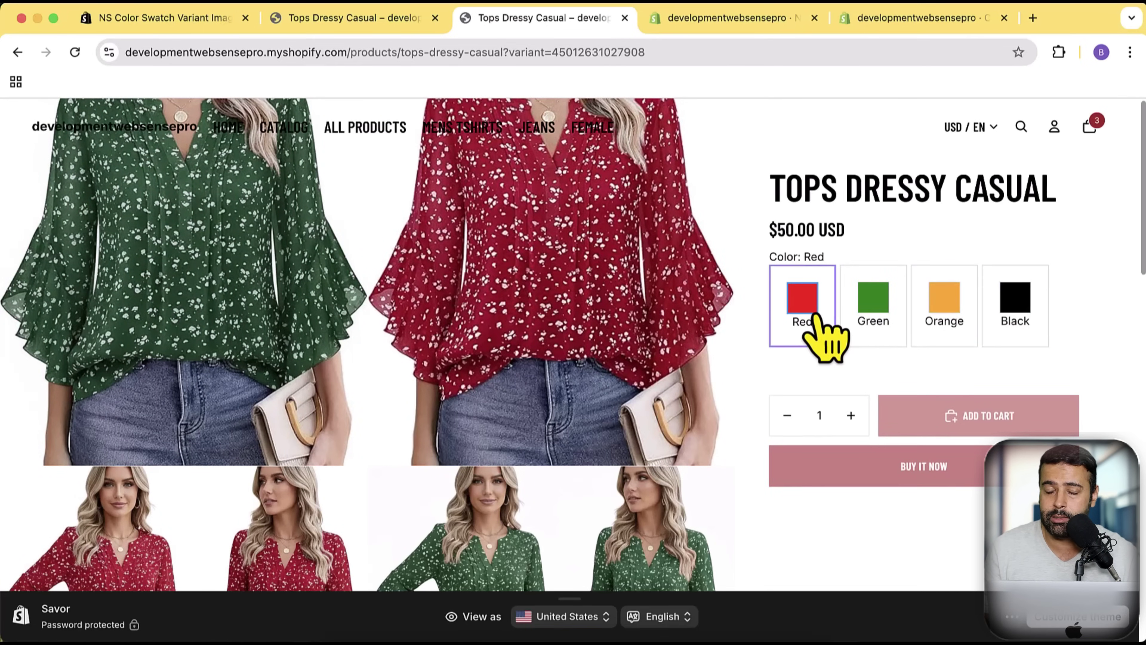
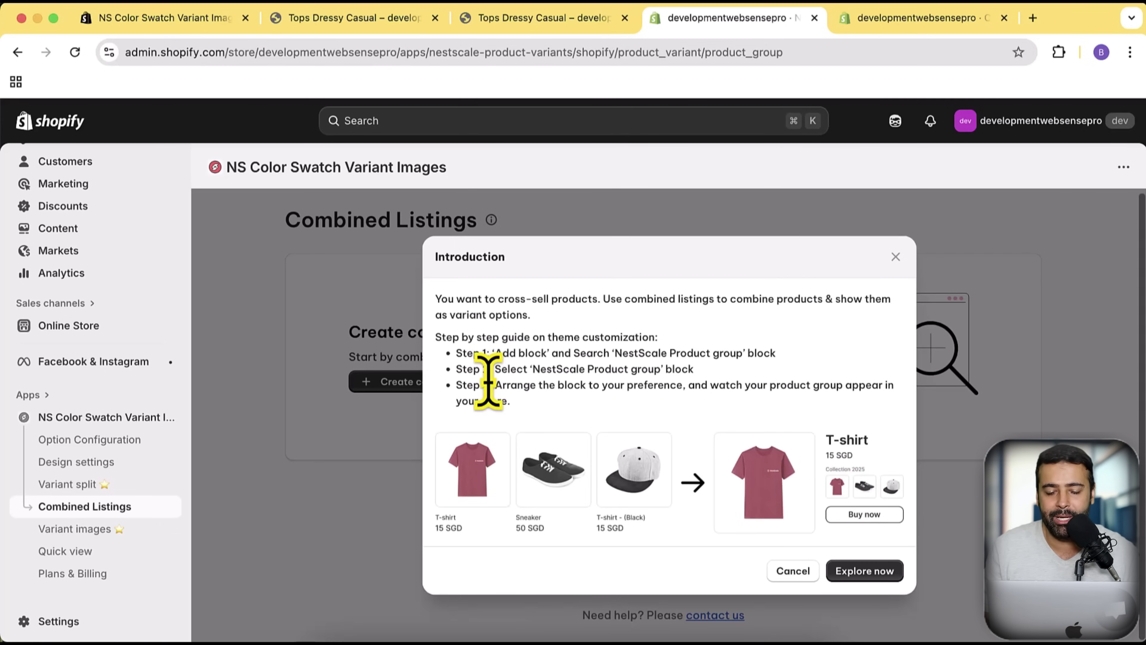
- Add the NestScale Product Group app block to the Default product template's Details and place it above Buy buttons
drag(452, 354, 796, 379)
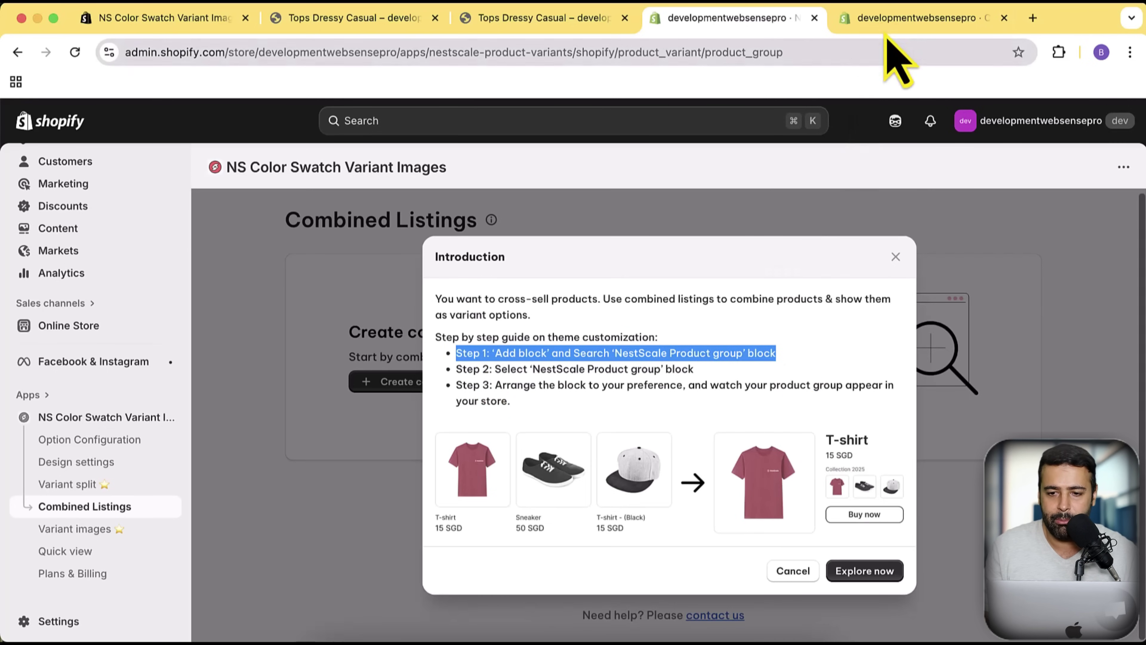
click(884, 20)
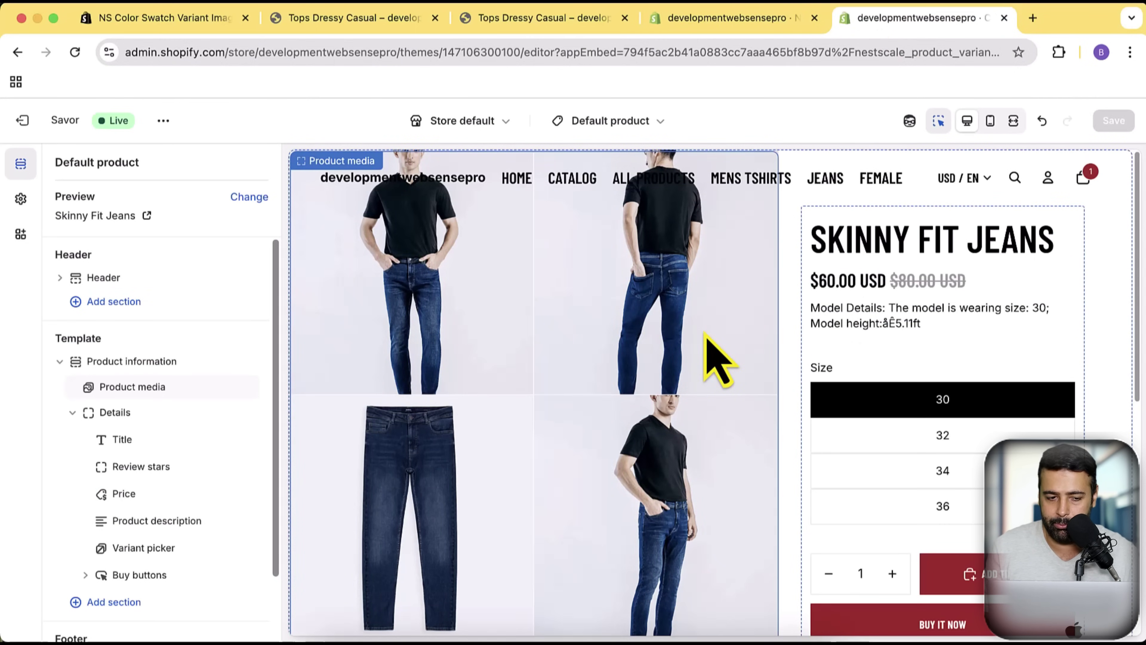
scroll(212, 294, down, 3)
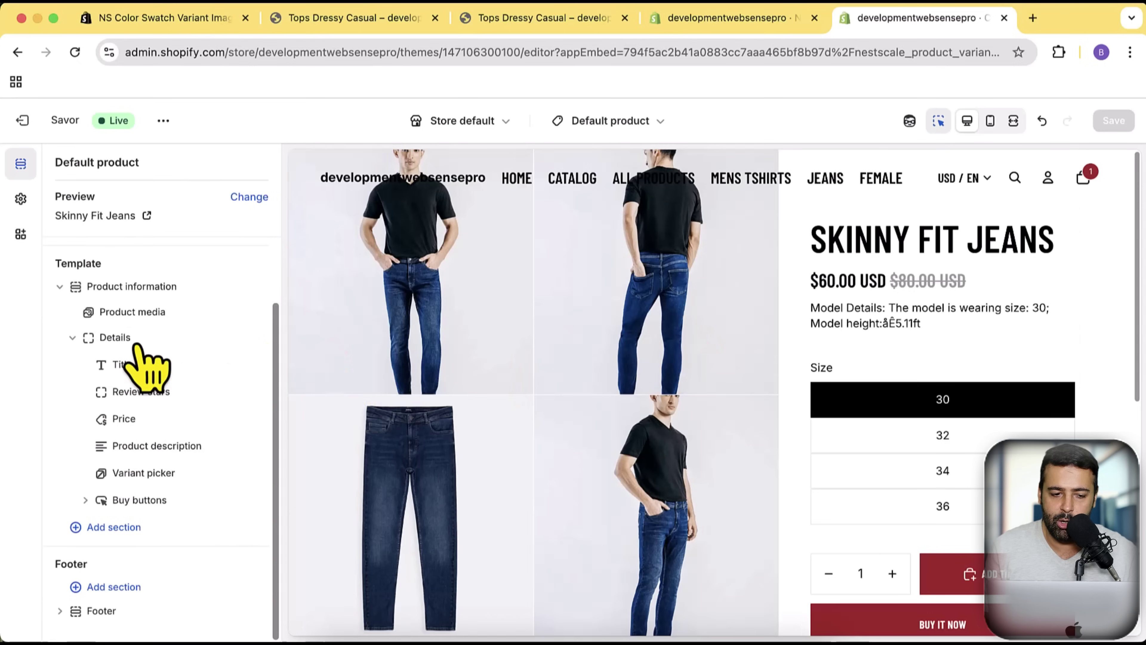
click(72, 337)
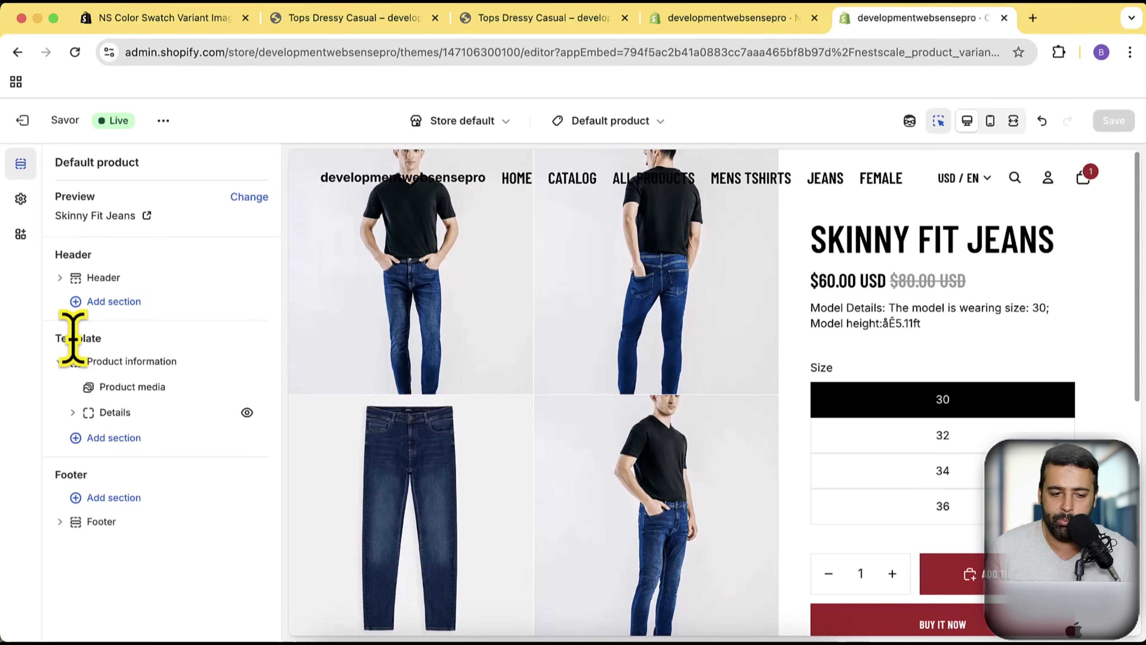
click(73, 413)
scroll(197, 416, down, 3)
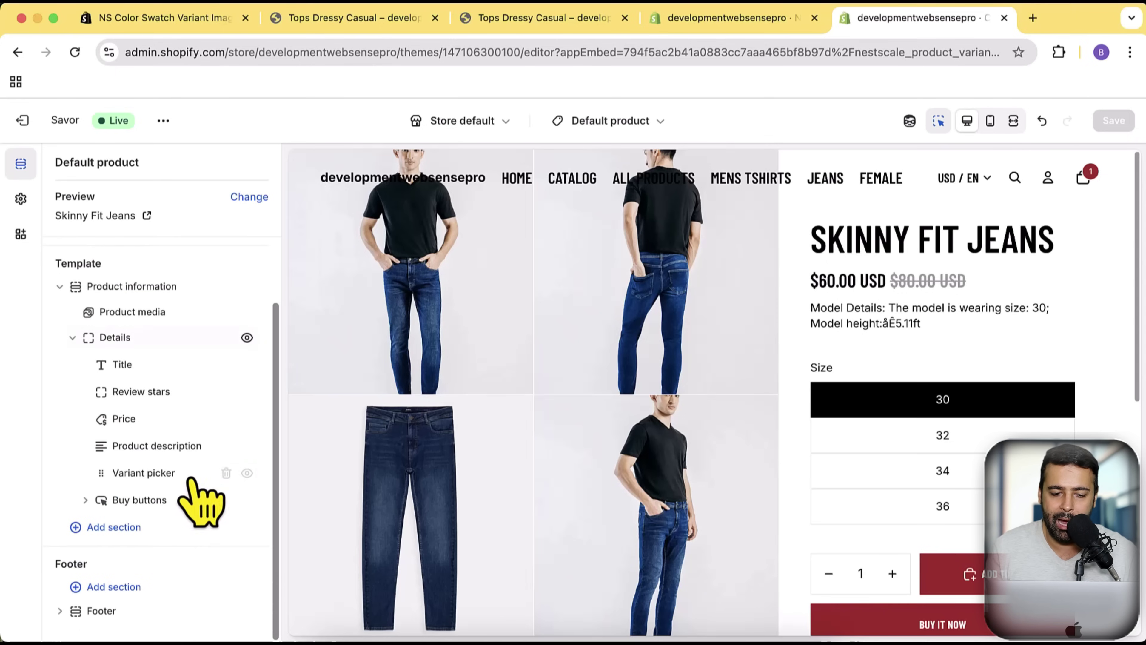
mouse_move(168, 513)
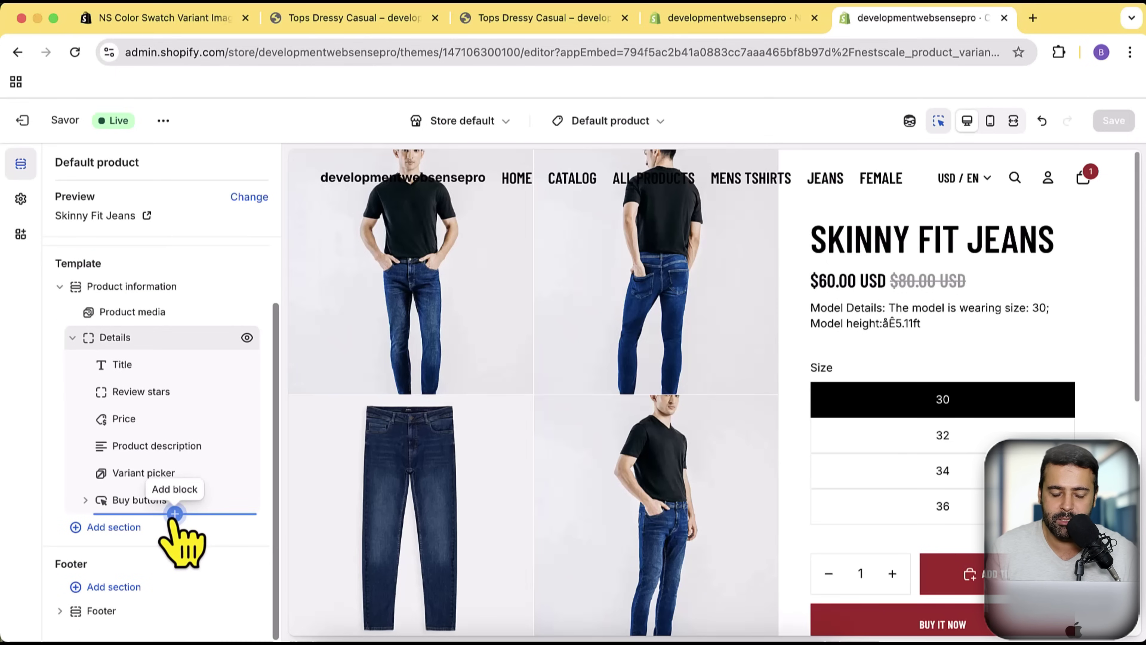
click(175, 513)
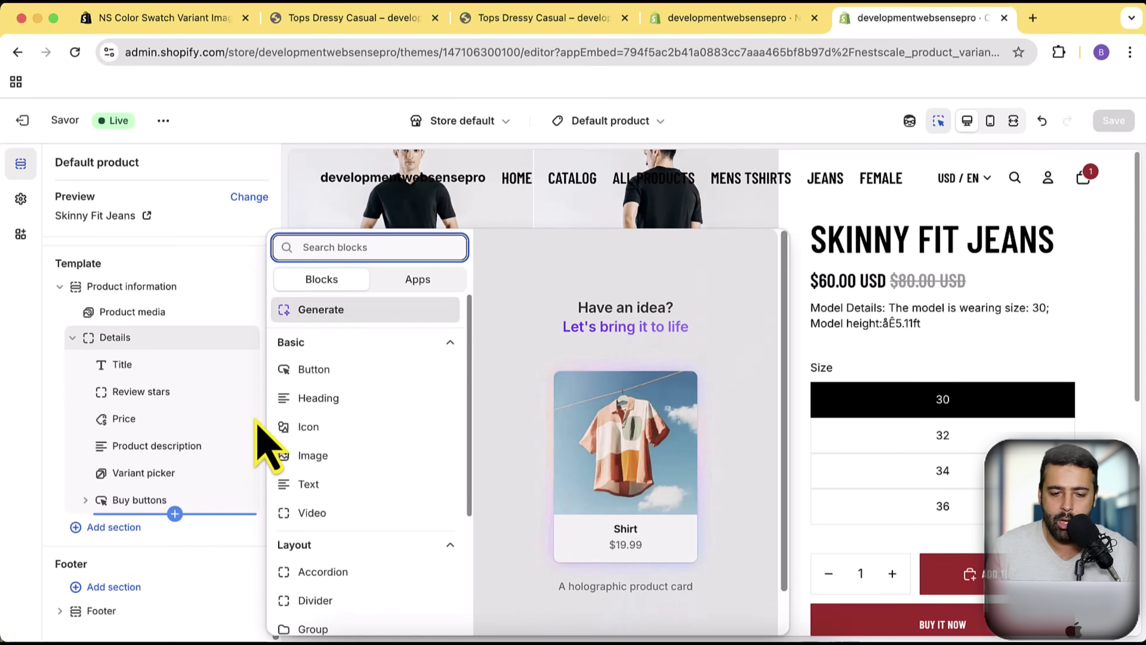
click(418, 282)
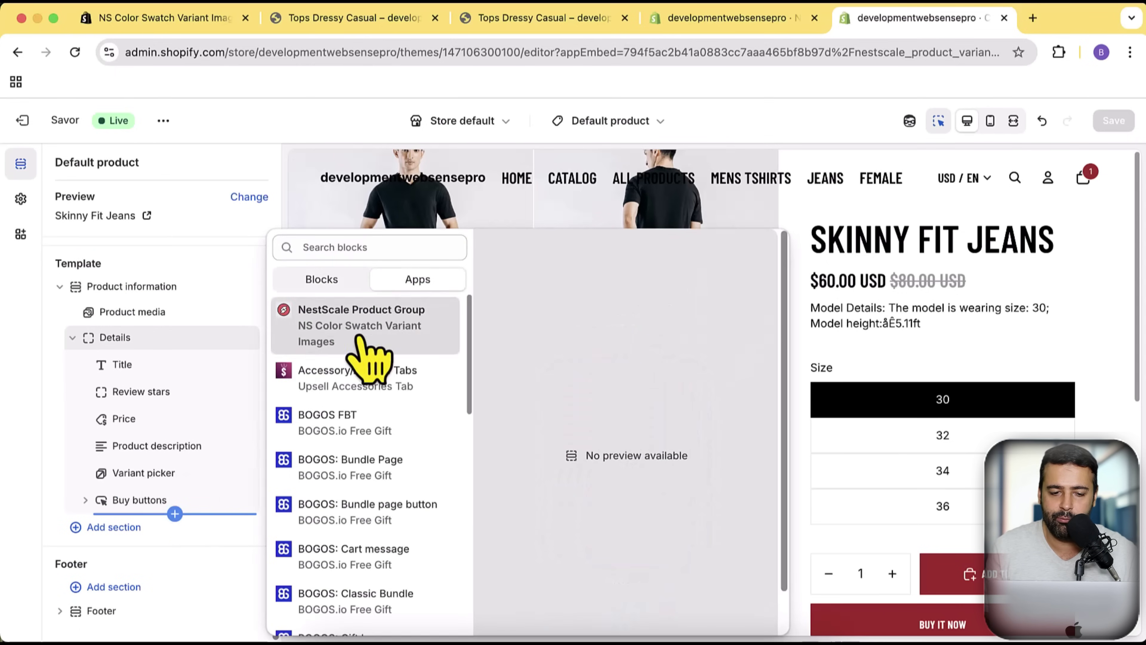
click(361, 325)
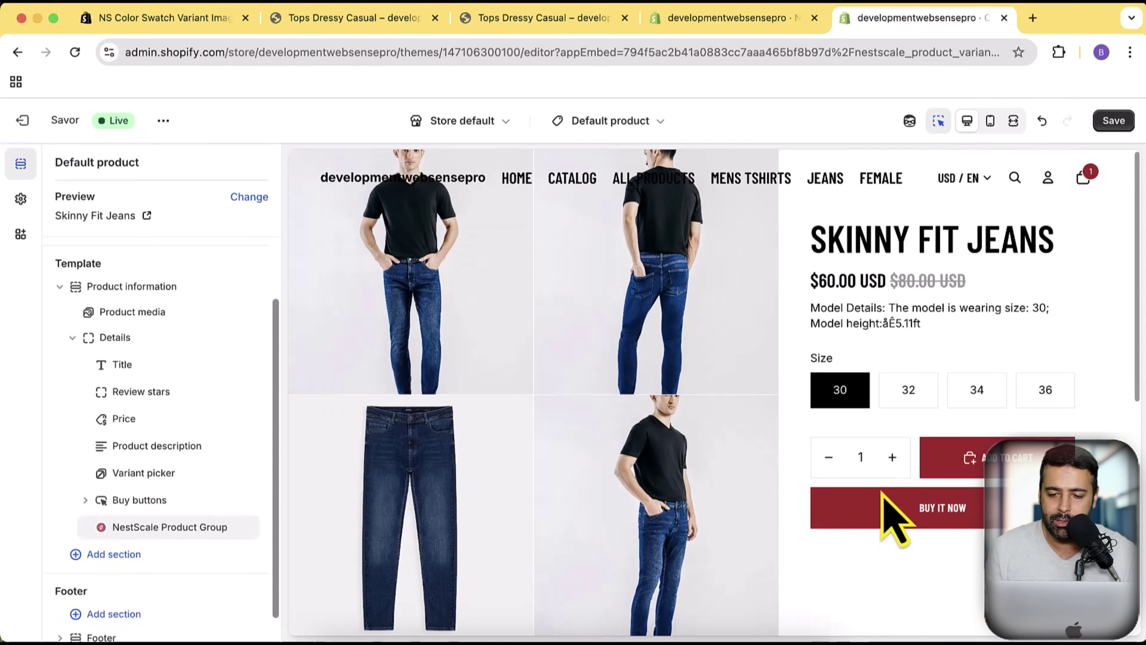
drag(101, 526, 117, 500)
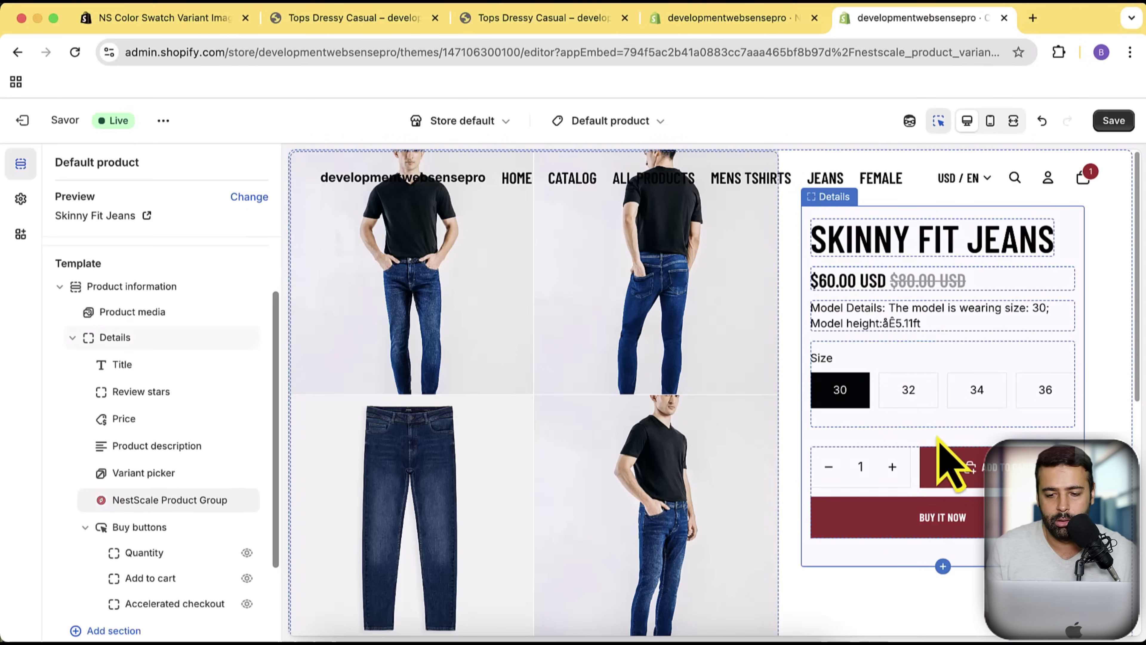
- Mark the space between the Size options and the quantity selector with a red rectangle and arrow on a screenshot, then discard it
key(super+shift+4)
mouse_move(422, 152)
mouse_down()
mouse_move(486, 267)
mouse_move(1123, 613)
mouse_up()
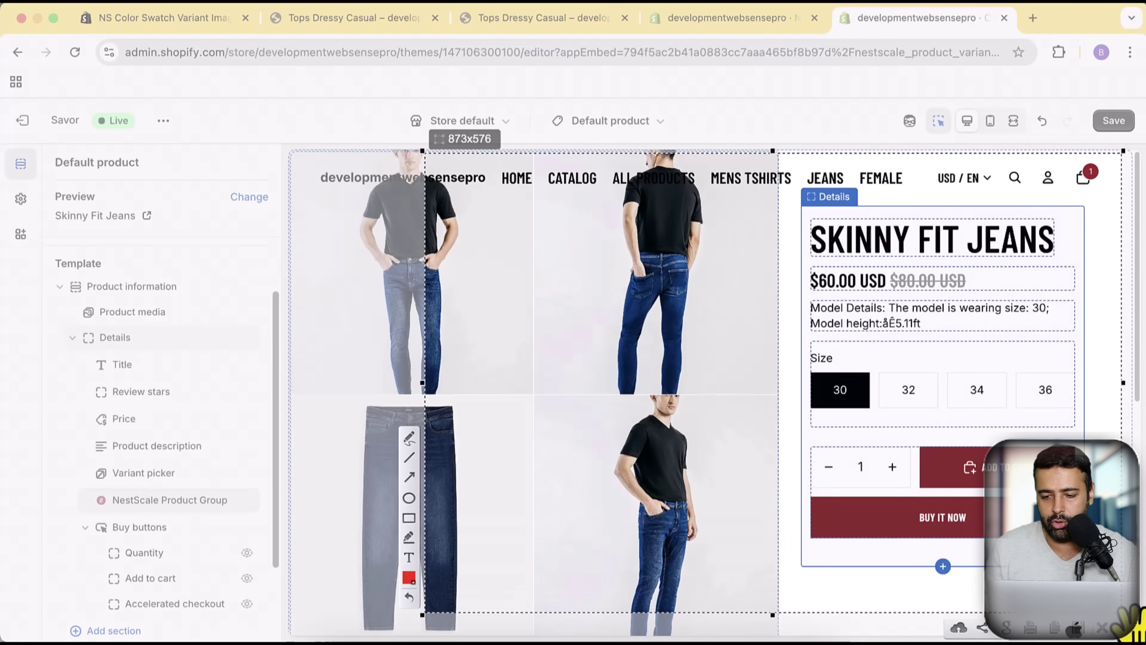
click(408, 518)
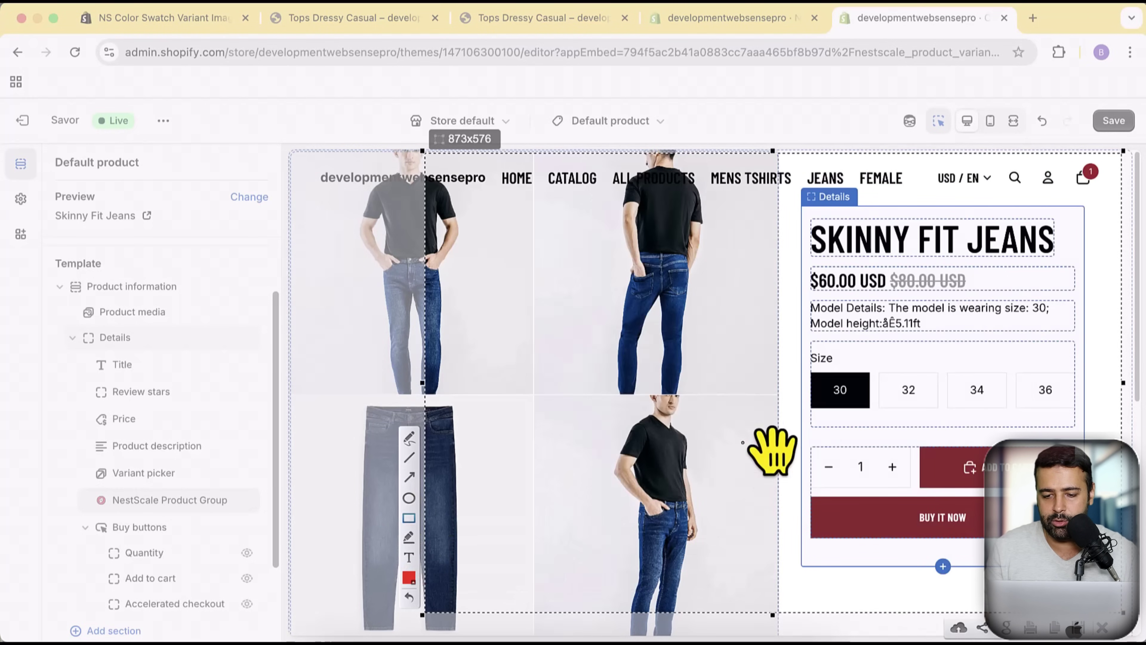
drag(790, 421, 1074, 439)
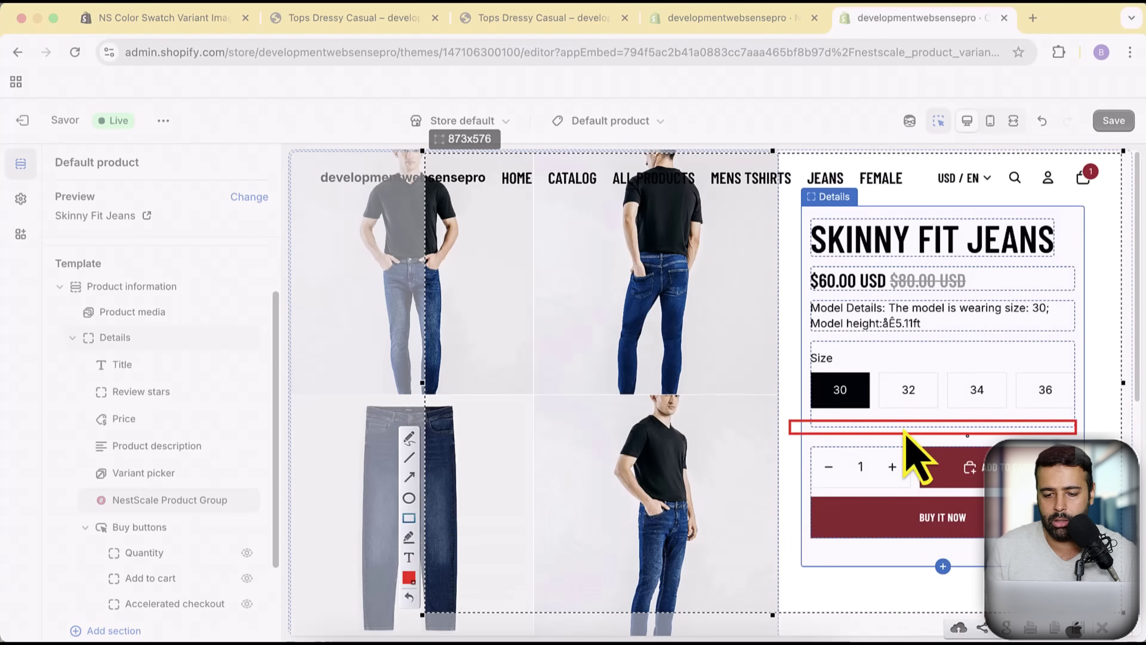
click(404, 474)
drag(608, 303, 724, 361)
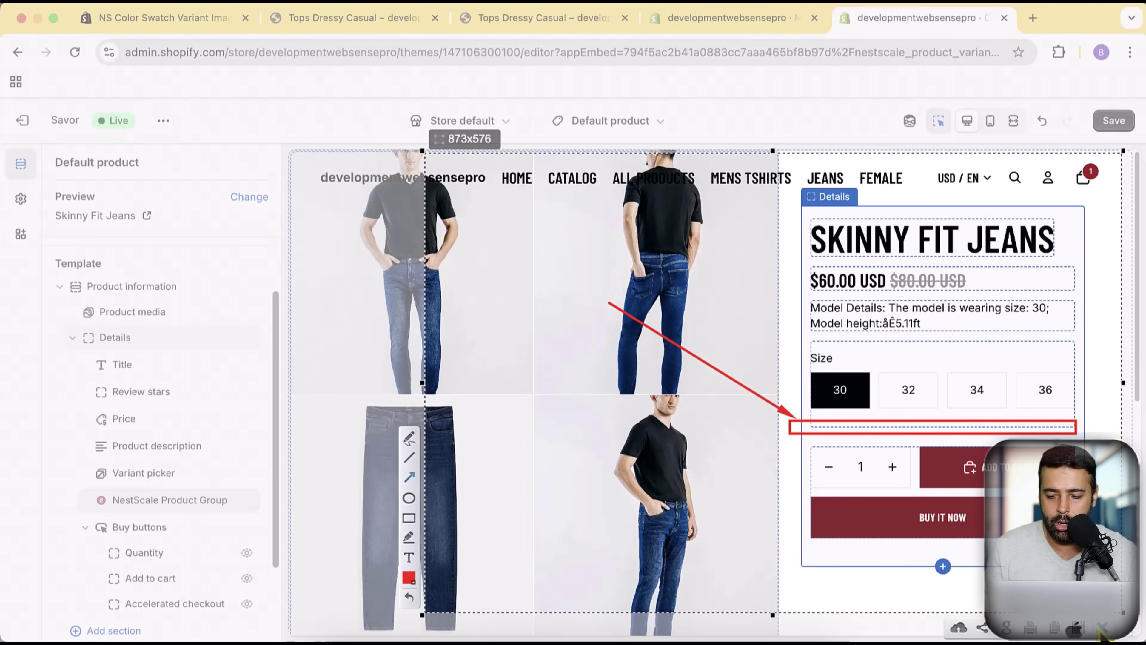
key(Escape)
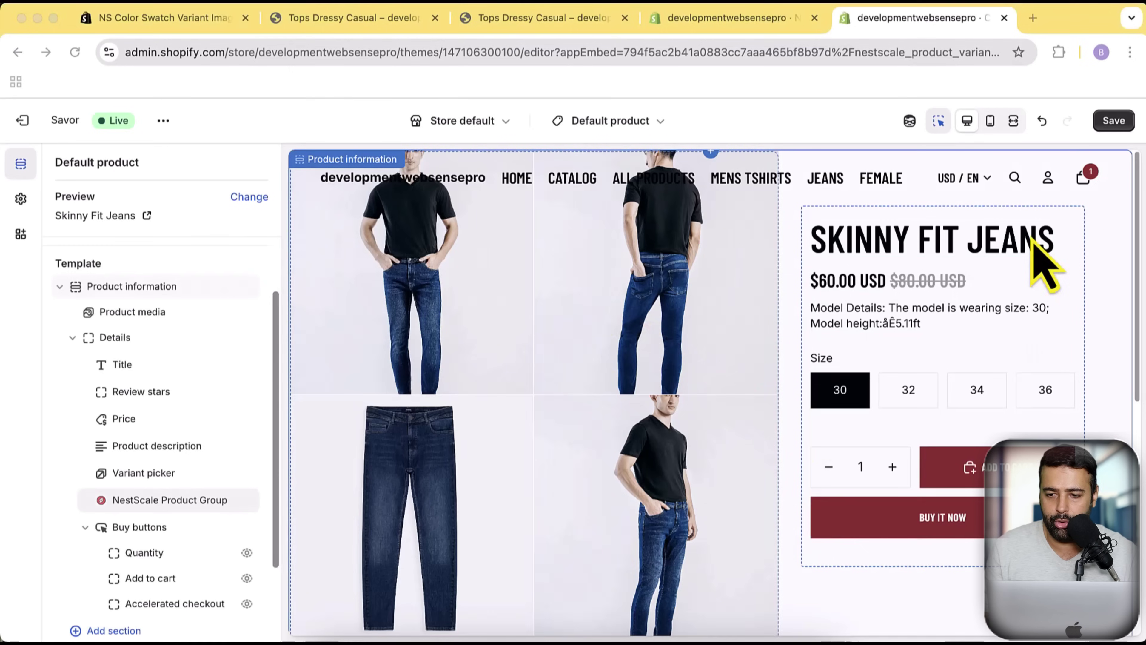
- Save the product template changes and dismiss the Combined Listings introduction in the swatch app
click(1110, 122)
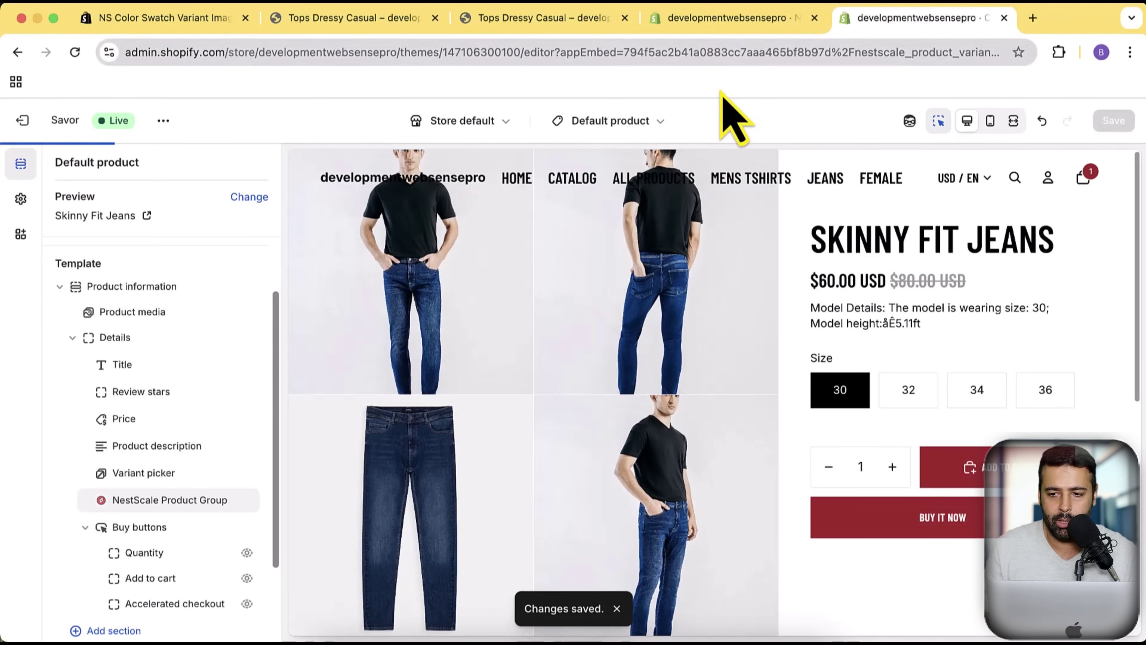
click(247, 499)
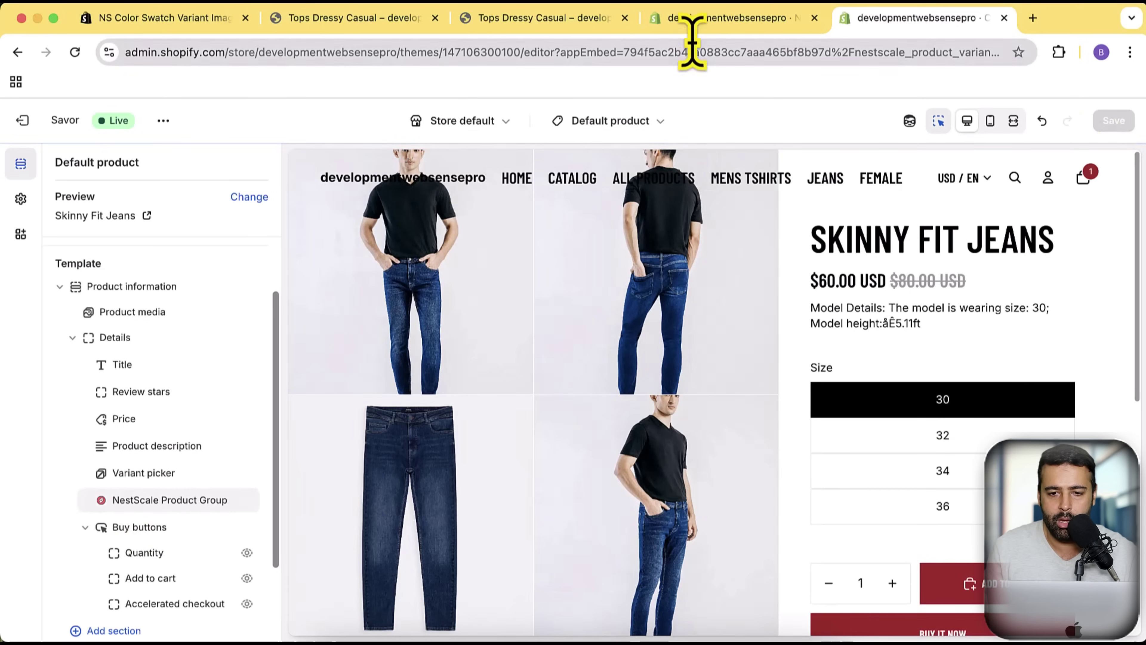
click(697, 21)
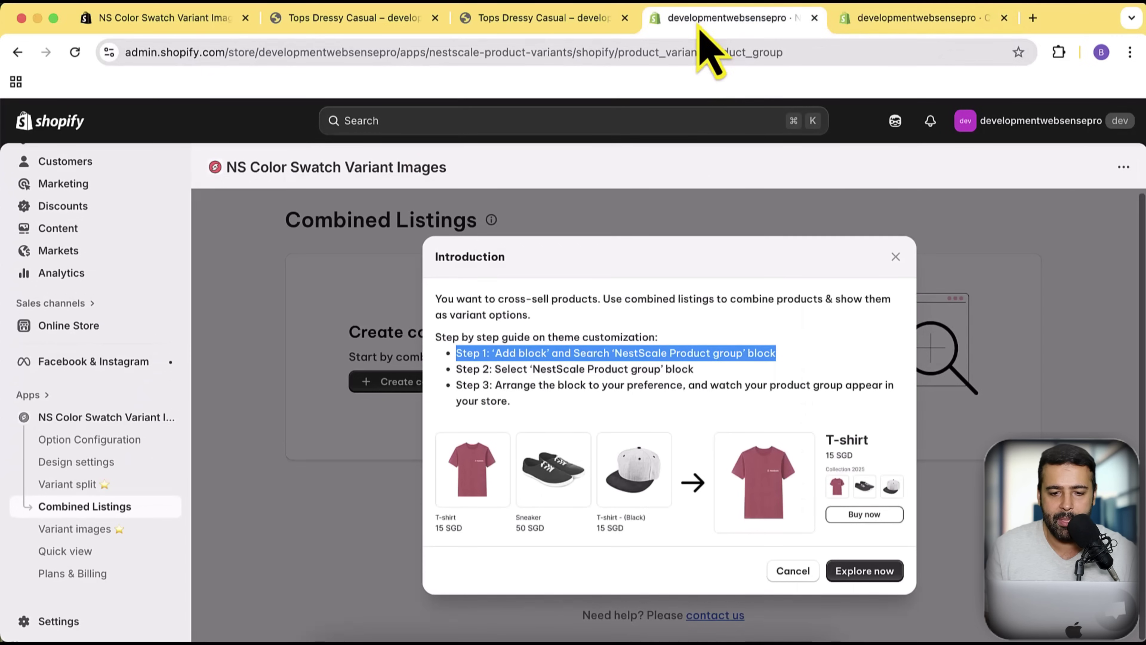
click(849, 570)
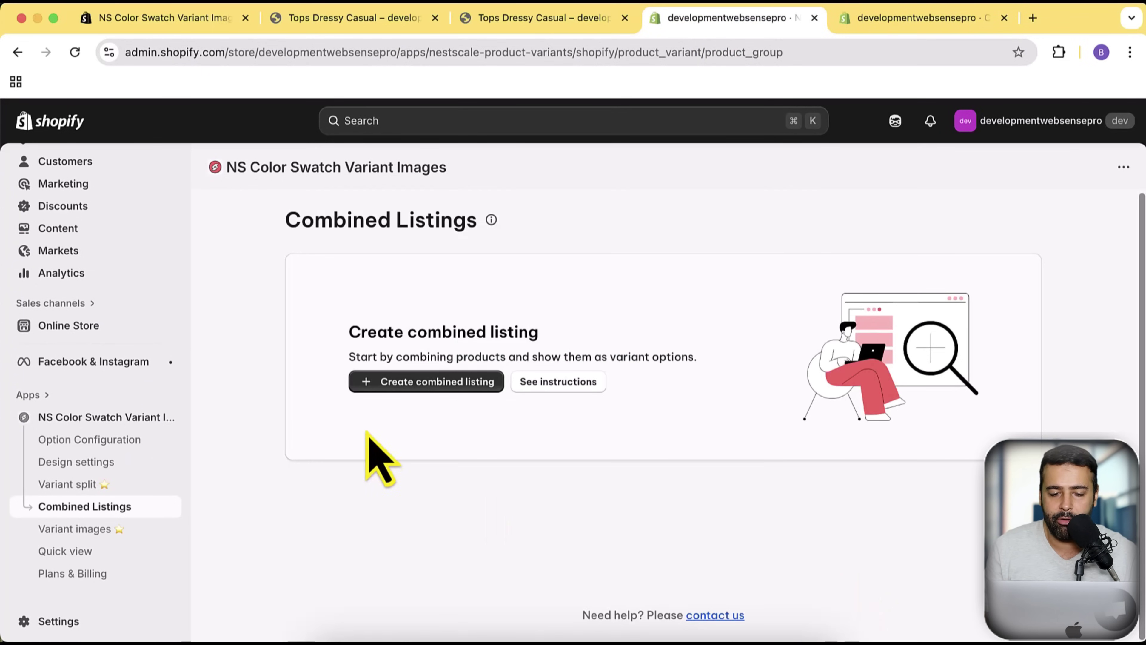
- Create a combined listing with Tshirts as both the product group name and the label name
click(445, 384)
click(455, 325)
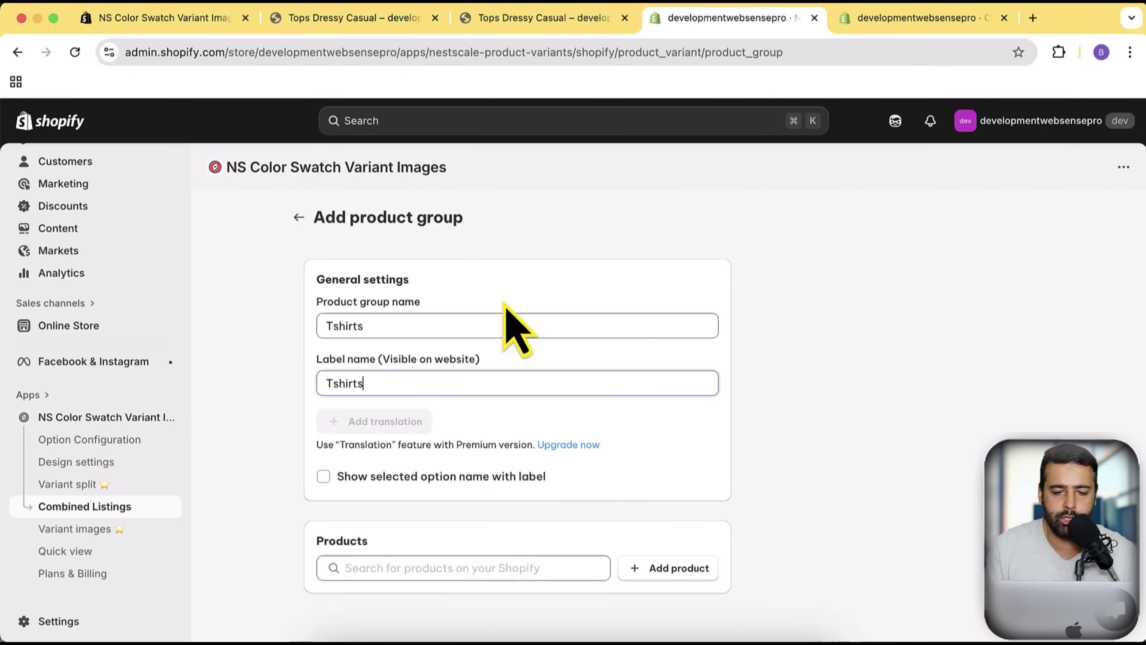
drag(417, 384, 332, 384)
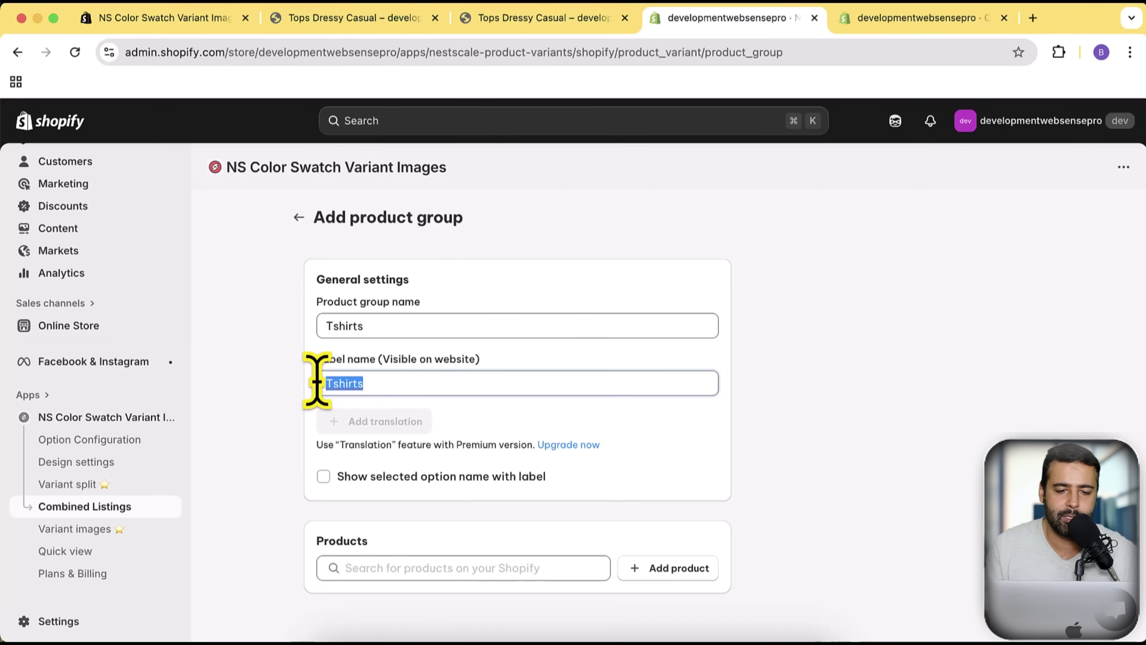
drag(381, 326, 309, 333)
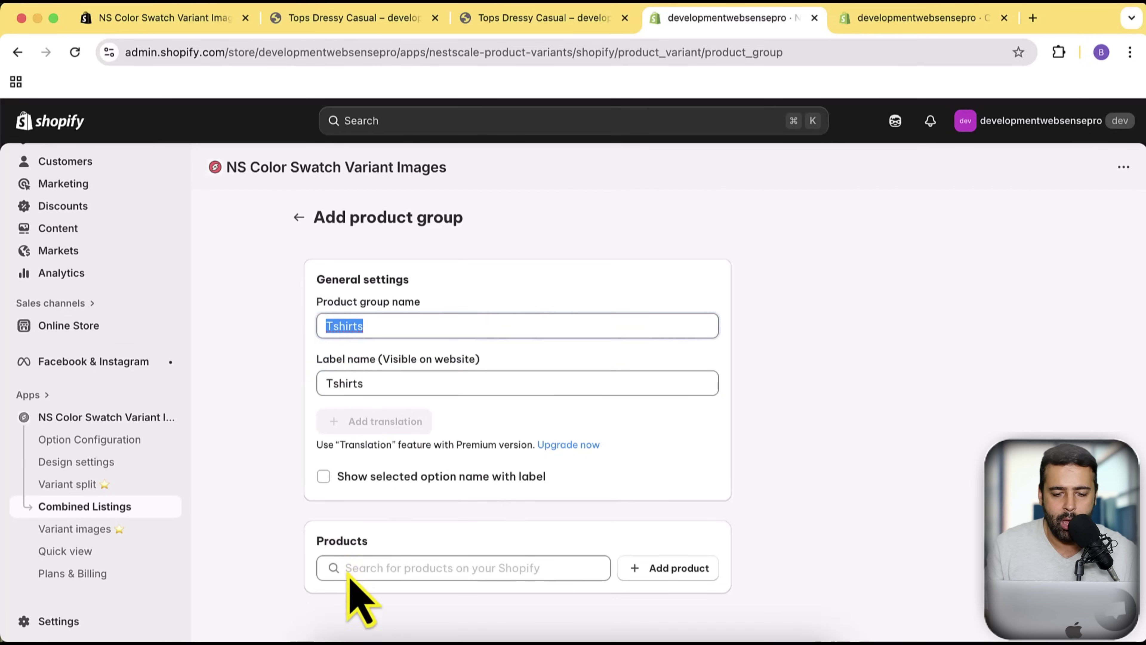
- Add All Over Printed Polo, Color Blocking Polo Shirt and Color Blocking Shorts to the Tshirts product group and save it
click(657, 570)
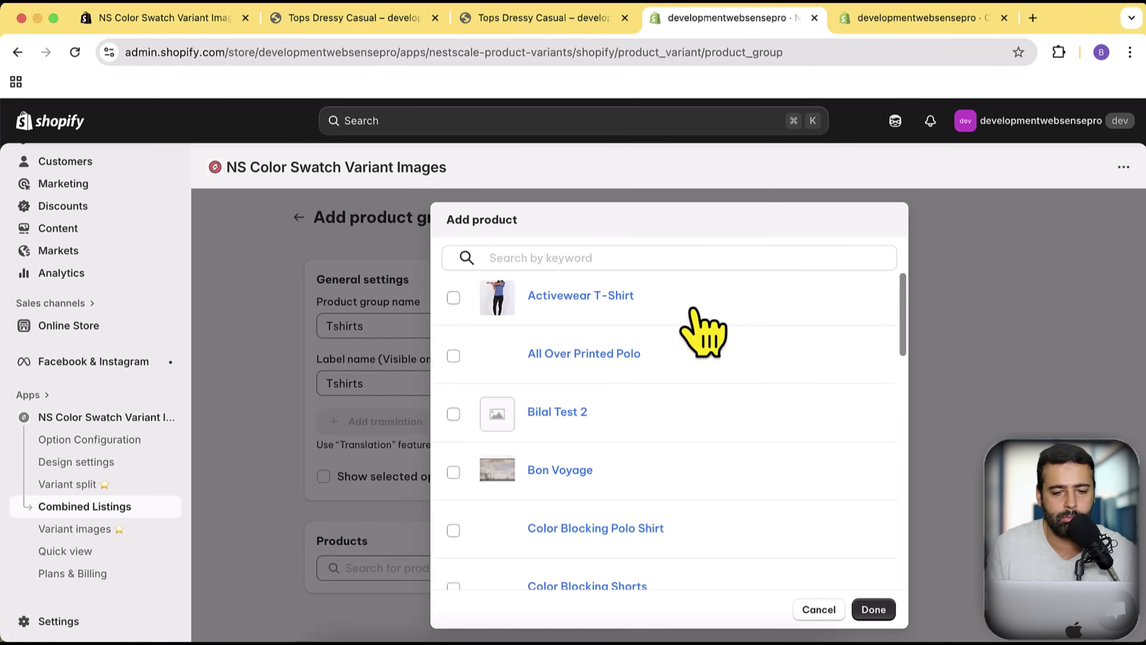
scroll(677, 375, down, 1)
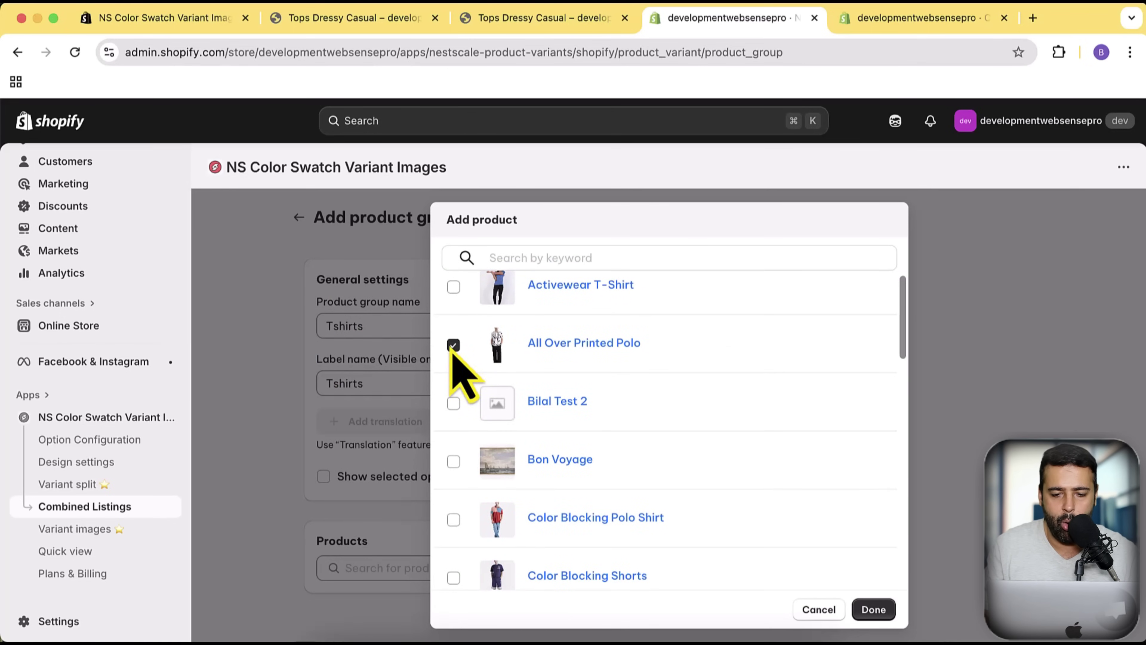
scroll(721, 374, down, 3)
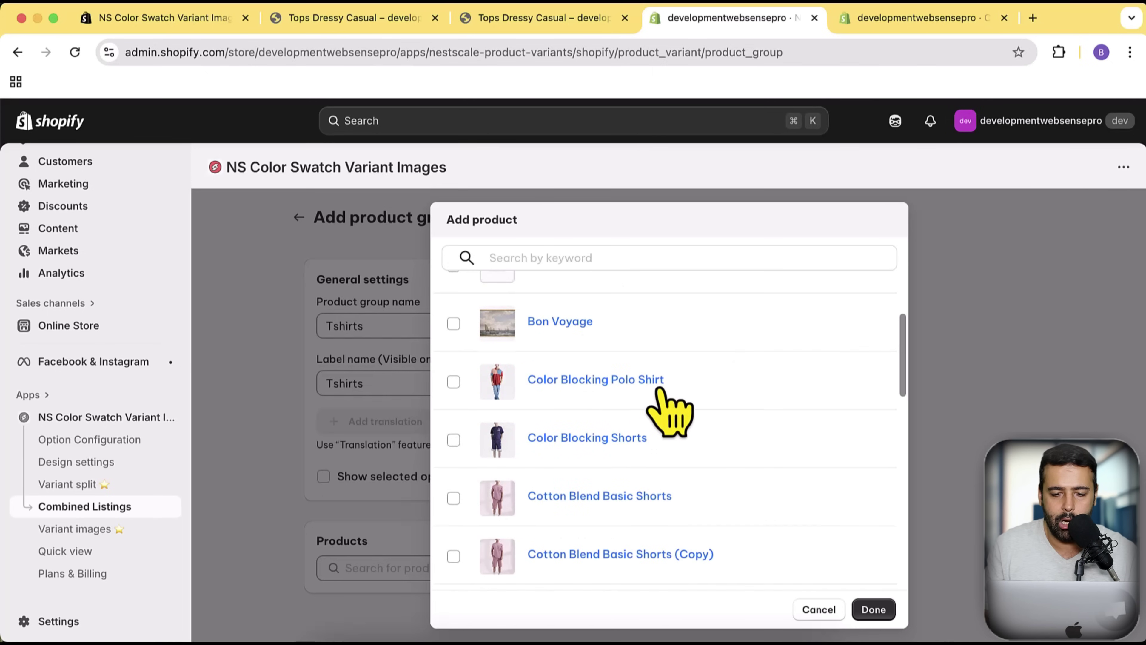
click(454, 381)
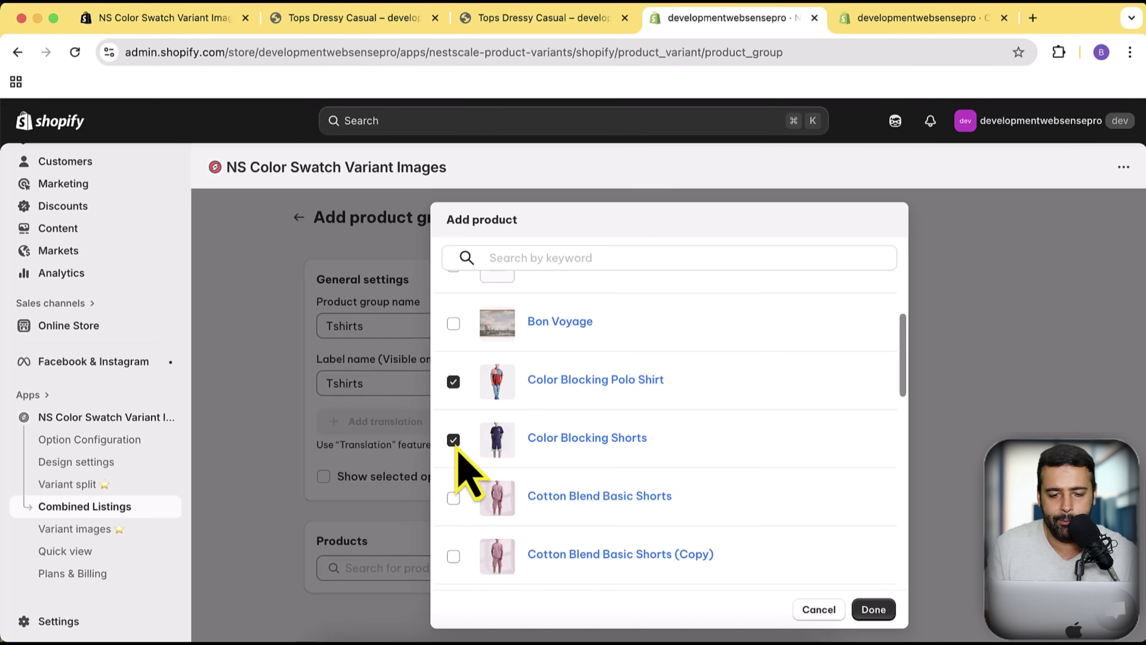
click(874, 610)
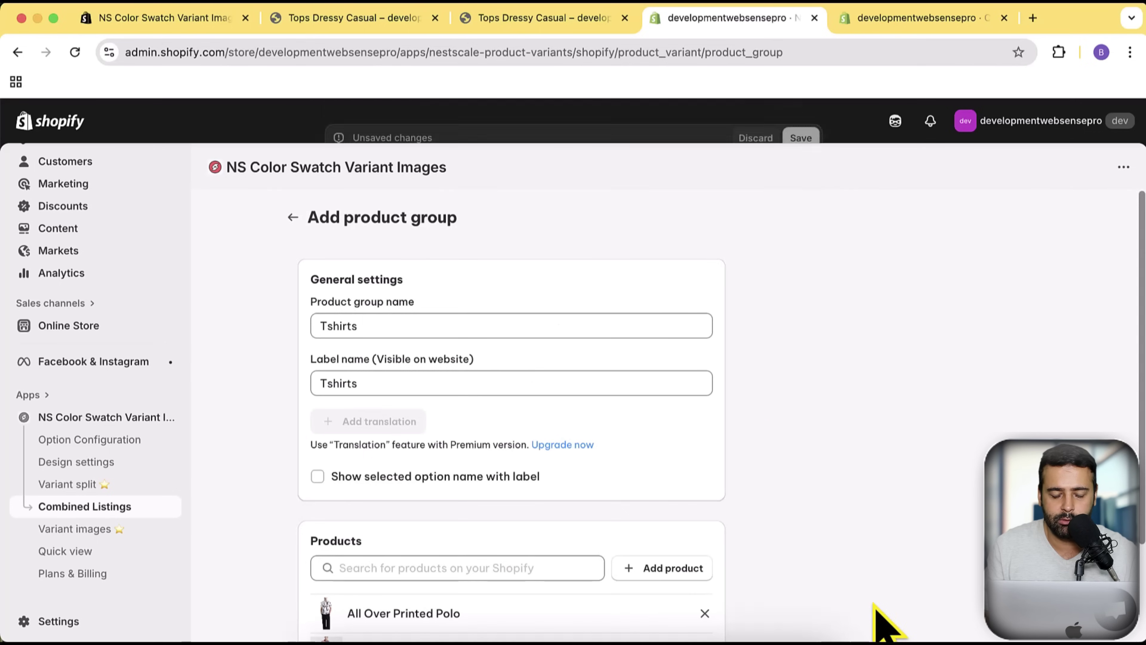
click(808, 126)
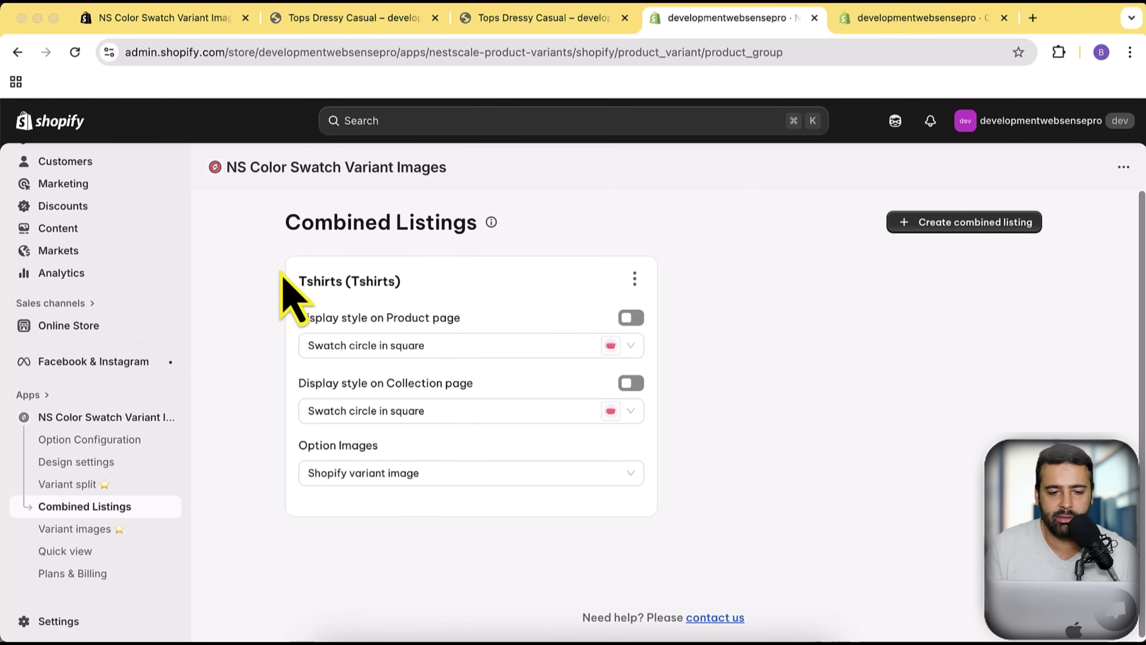
- Mark the Product page toggle, Collection page toggle and Option Images setting with red arrows on a screenshot, and discard it
key(super+shift+4)
mouse_move(237, 232)
mouse_down()
mouse_move(411, 318)
mouse_move(726, 551)
mouse_up()
drag(710, 440, 703, 420)
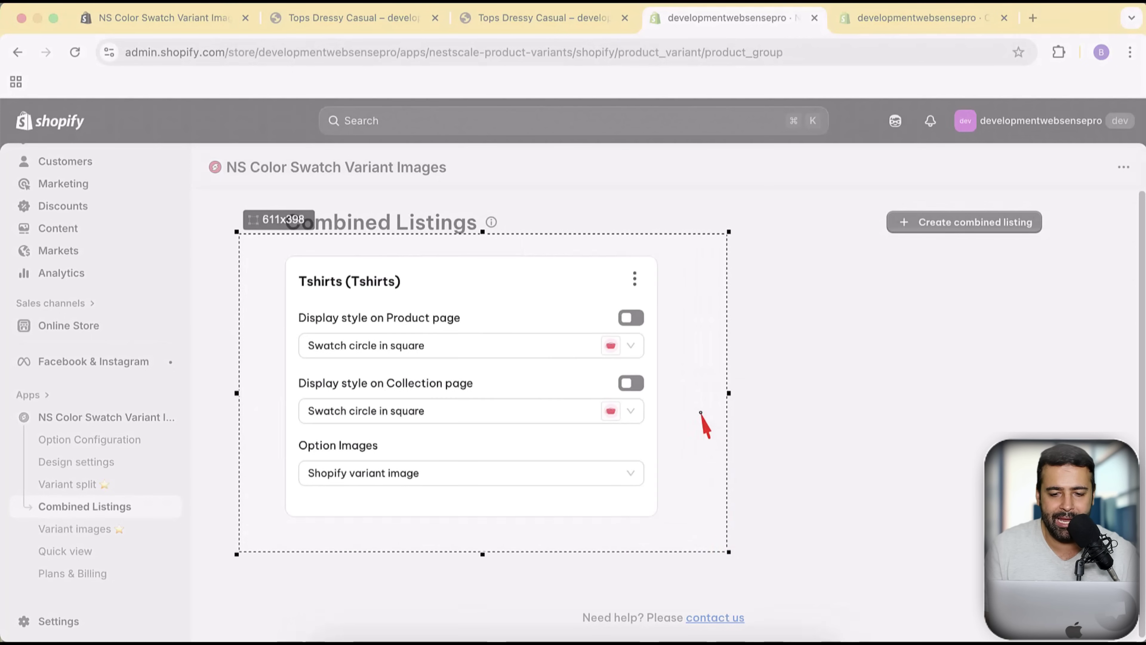
drag(645, 330, 646, 329)
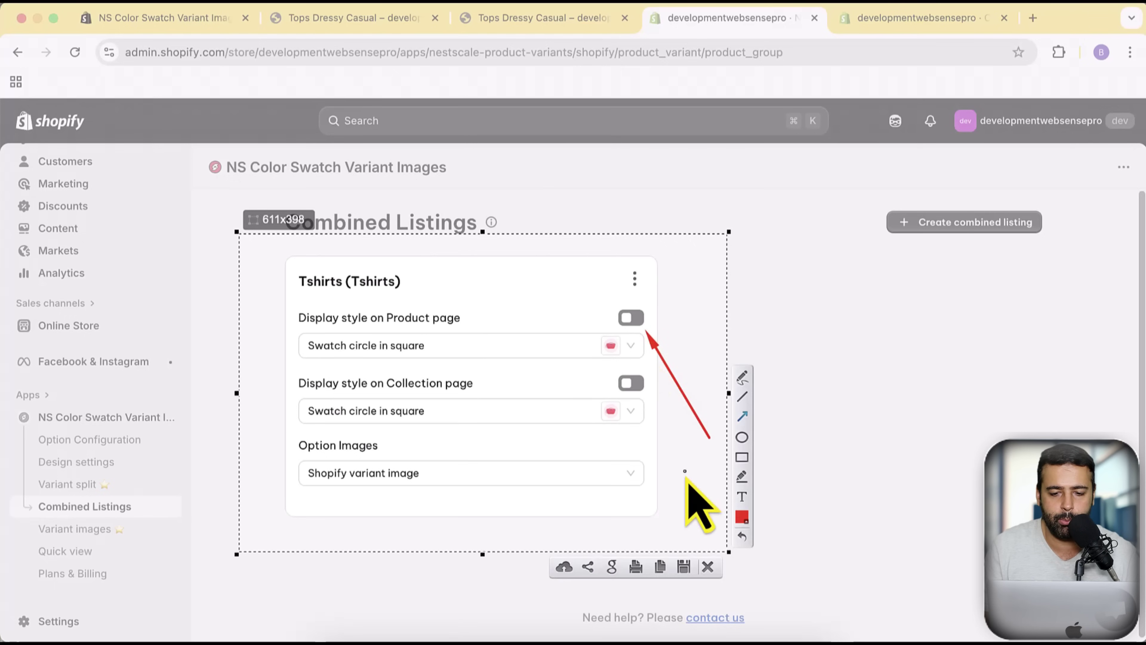
drag(681, 502, 654, 442)
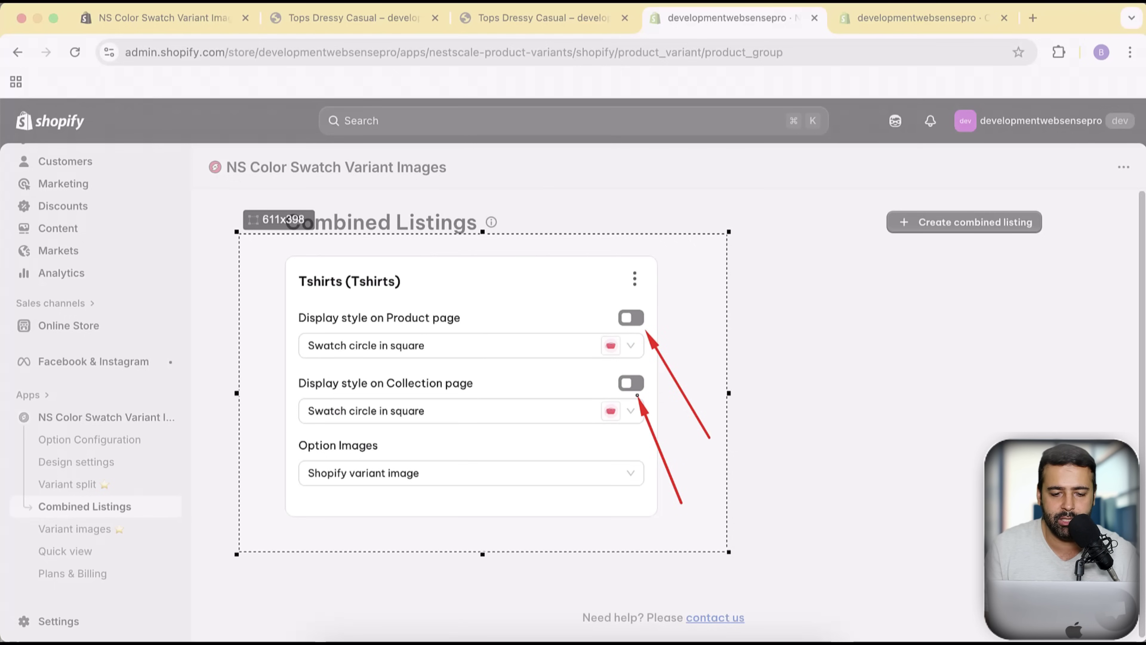
drag(637, 396, 637, 395)
drag(259, 388, 279, 420)
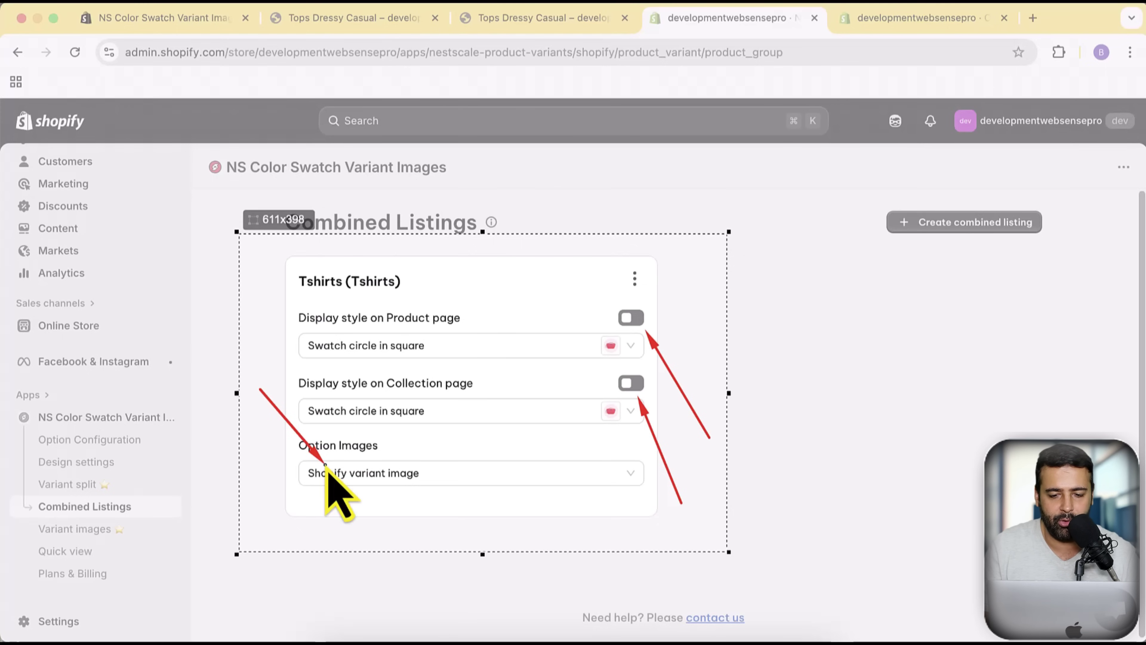
drag(325, 464, 325, 464)
click(706, 565)
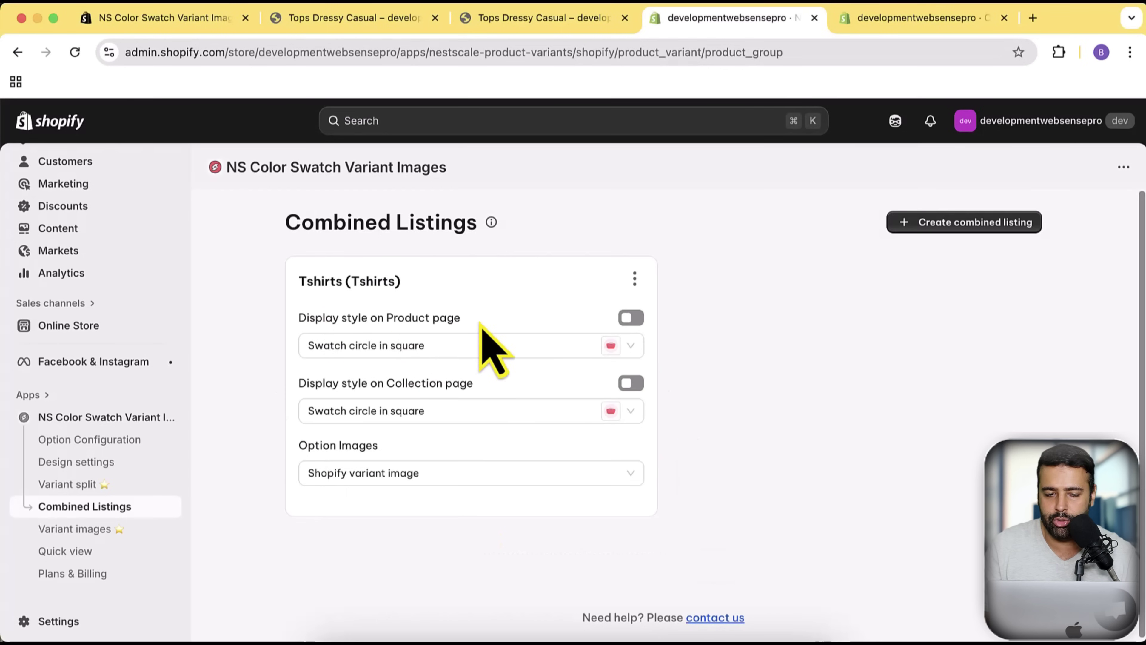
- Enable the display style on the Product page for the Tshirts combined listing and save the change
click(630, 317)
click(806, 120)
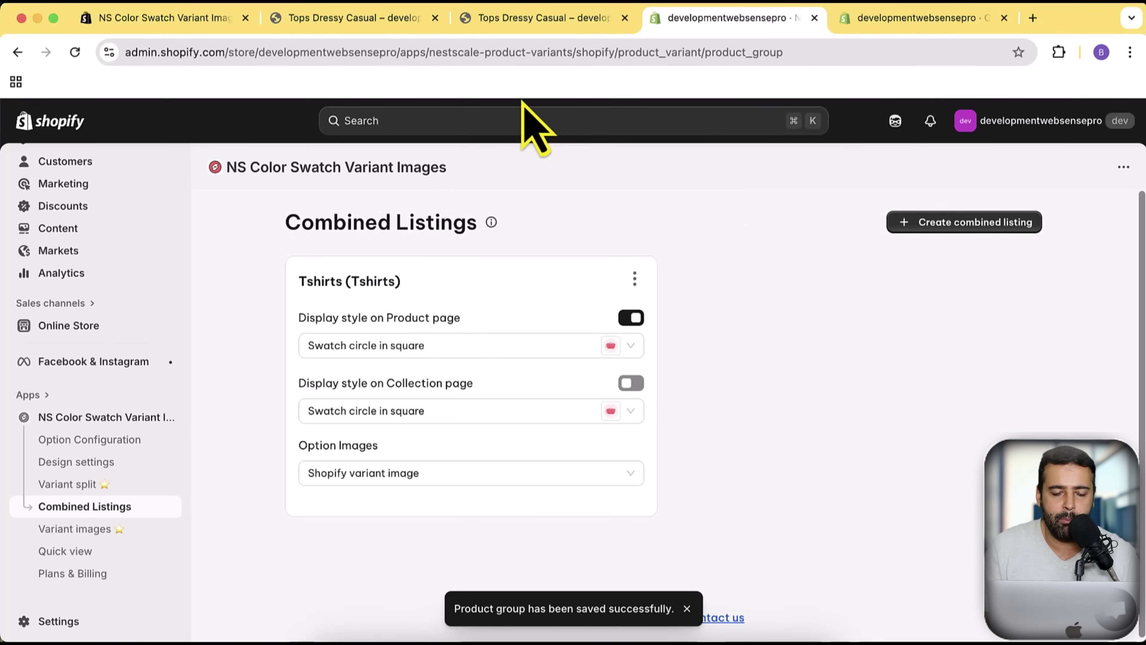
- Open All Over Printed Polo from the storefront's Mens Tshirts collection and examine the Tshirts swatches on its product page
click(537, 19)
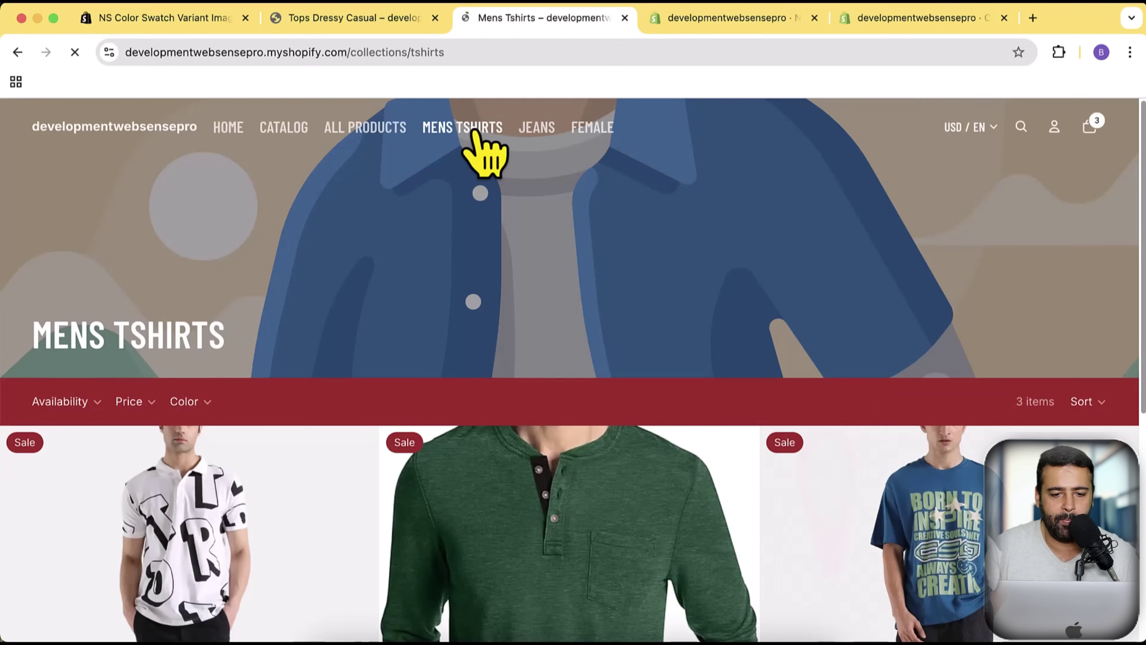
scroll(979, 241, down, 5)
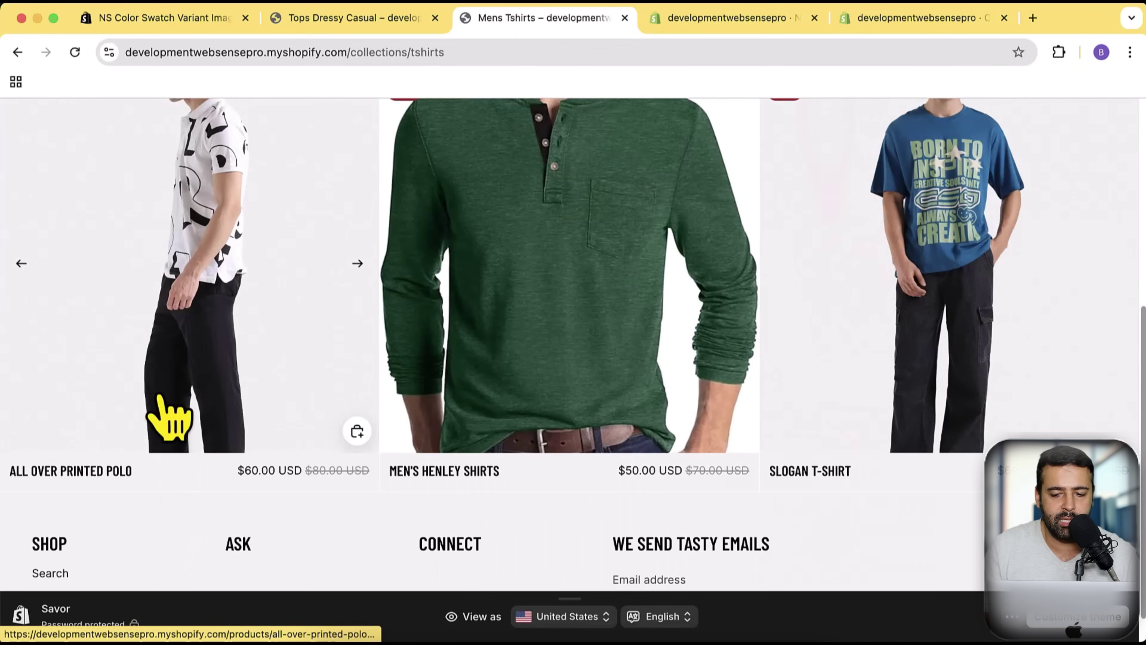
click(147, 292)
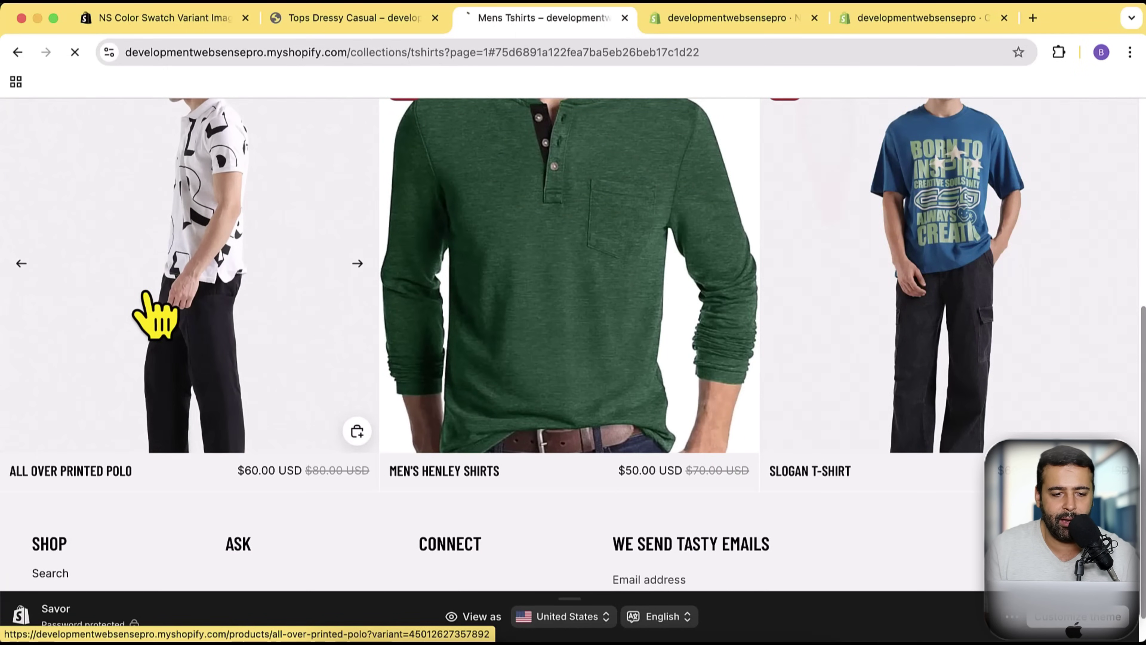
scroll(780, 238, down, 5)
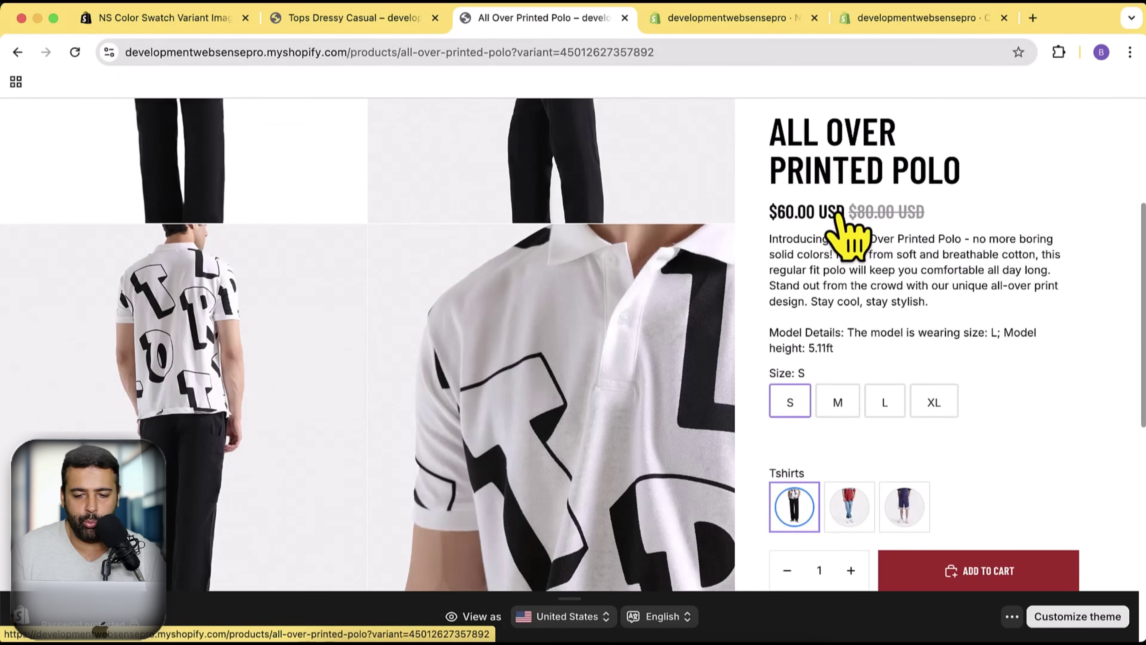
scroll(947, 343, down, 3)
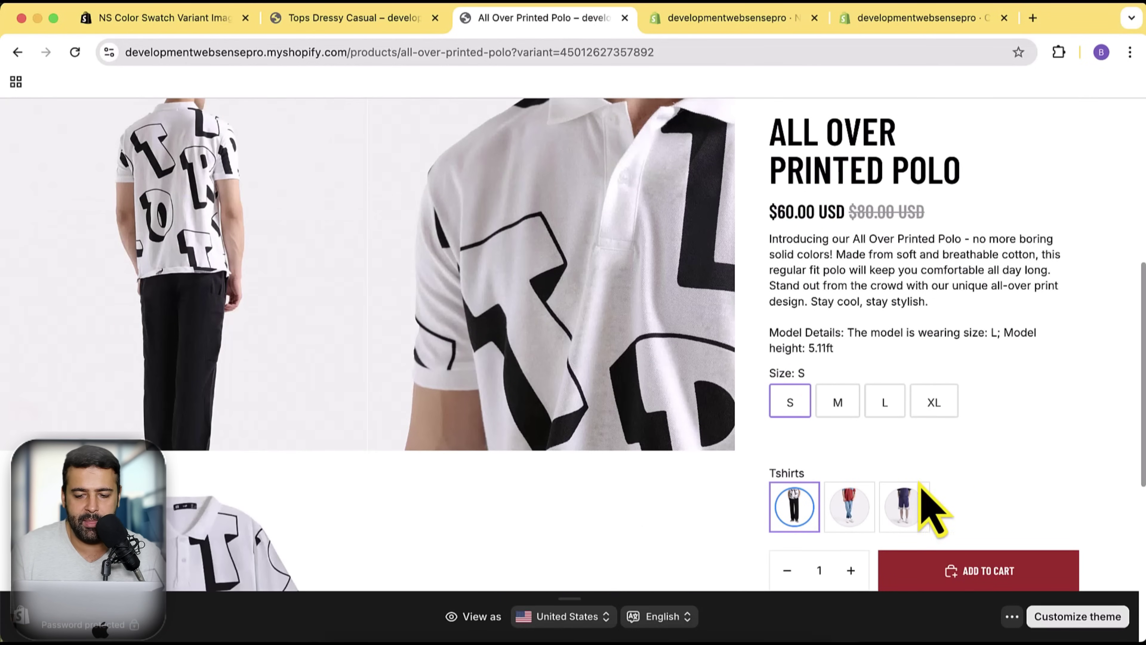
double_click(779, 472)
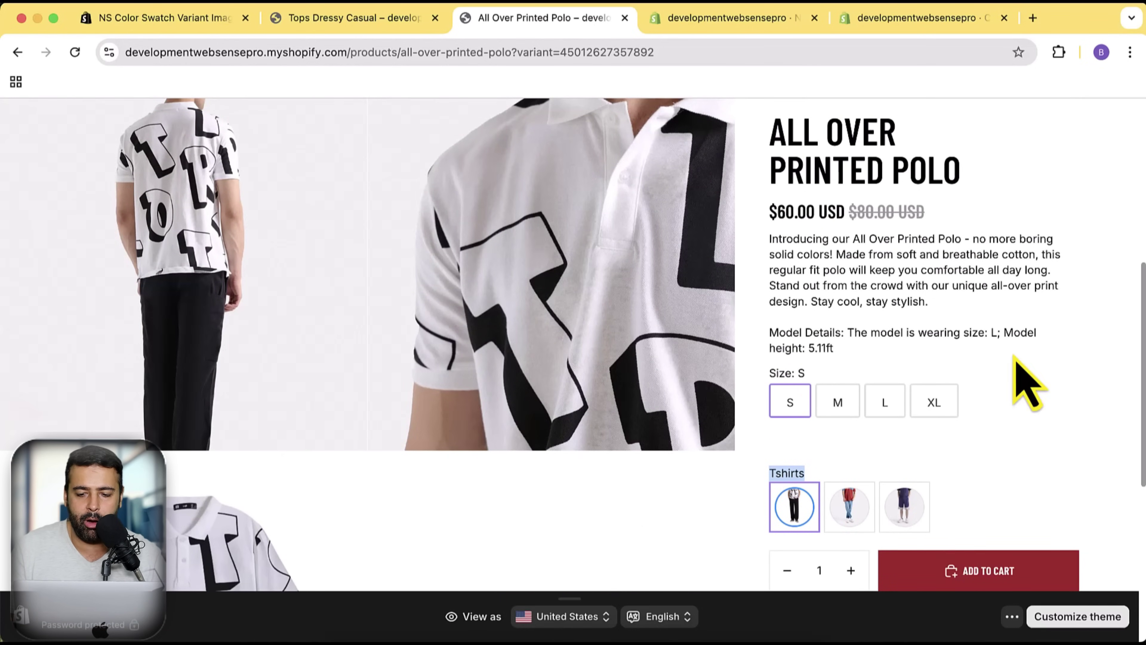
- Preview the grouped products through the Tshirts swatches, ending on All Over Printed Polo, and return to the app's Shopify App Store page
scroll(1015, 384, up, 5)
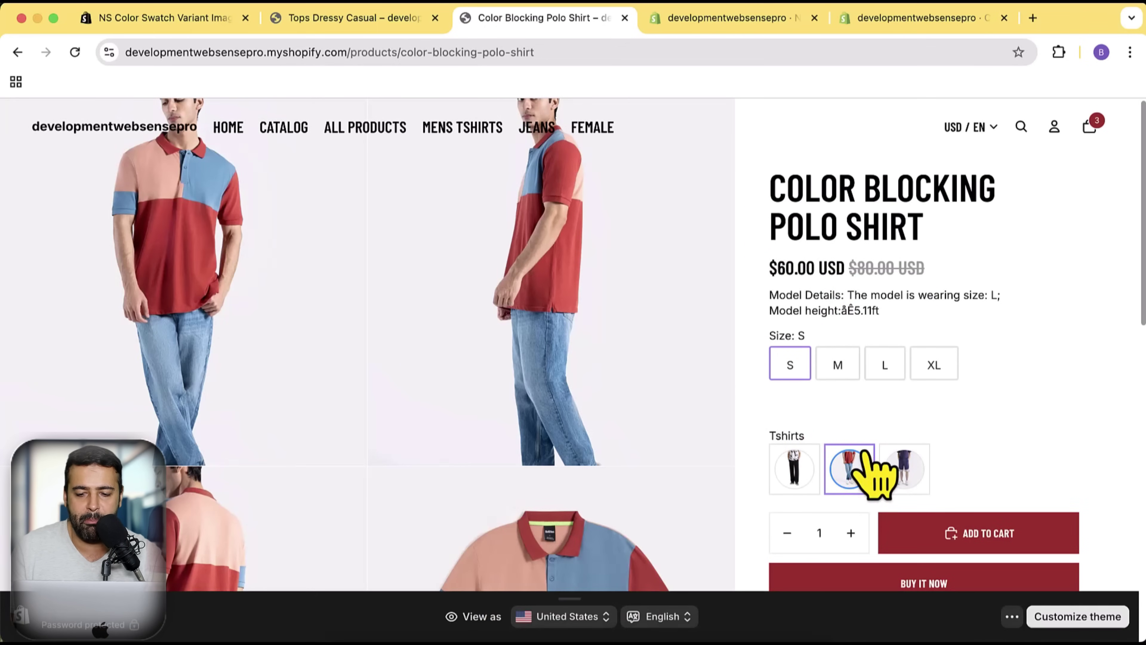
click(900, 473)
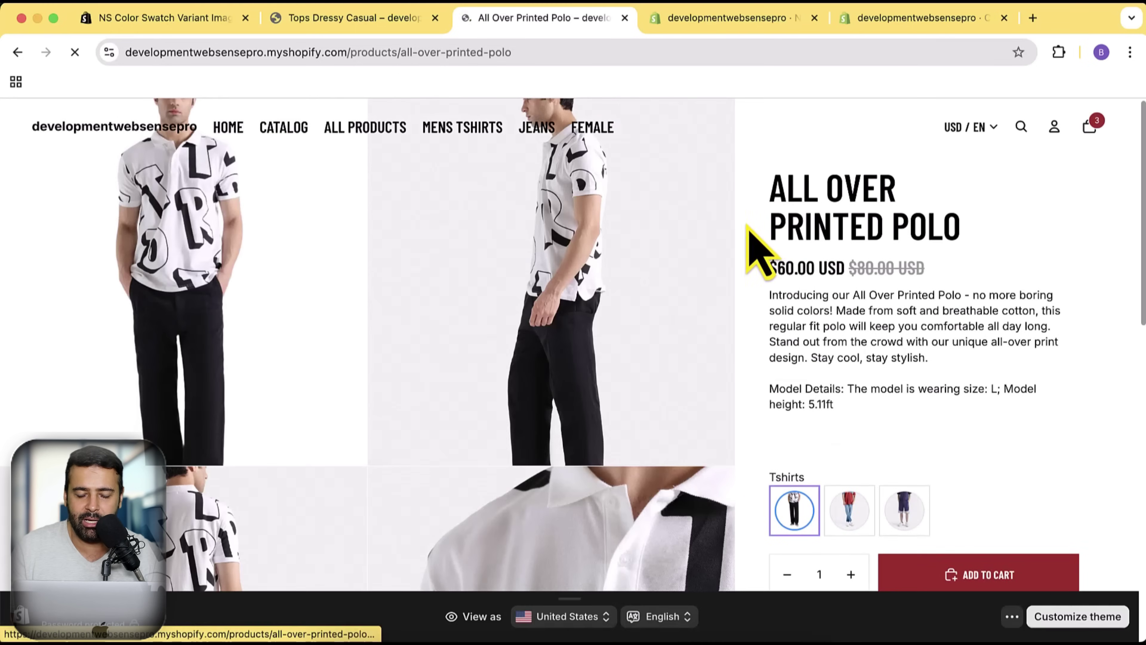
scroll(762, 248, down, 1)
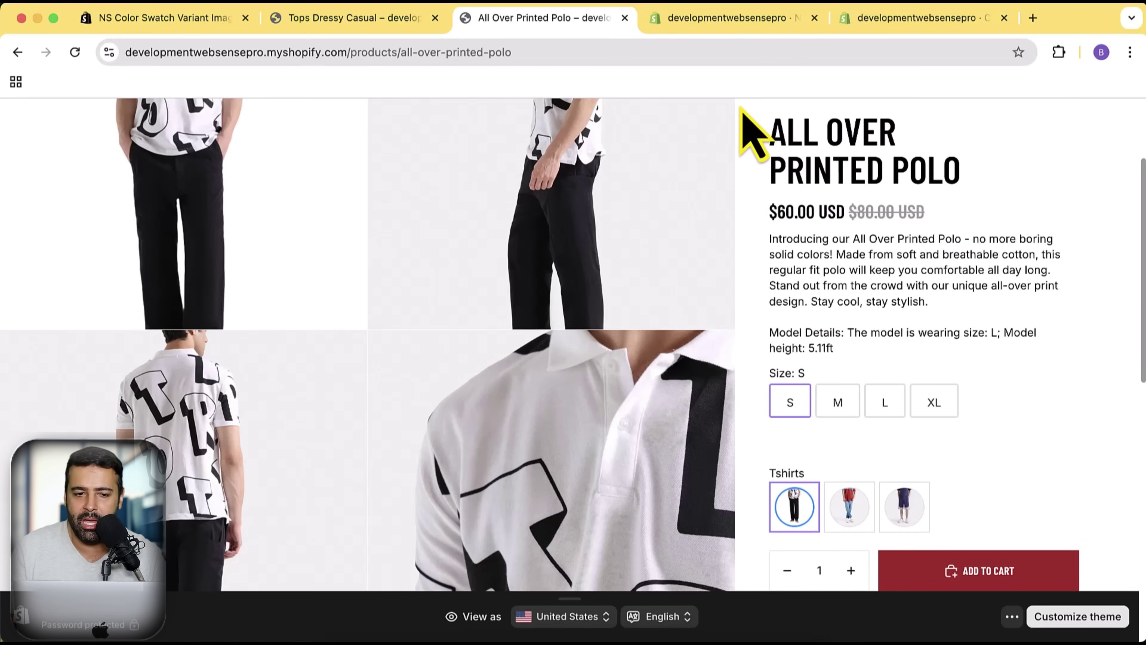
click(126, 19)
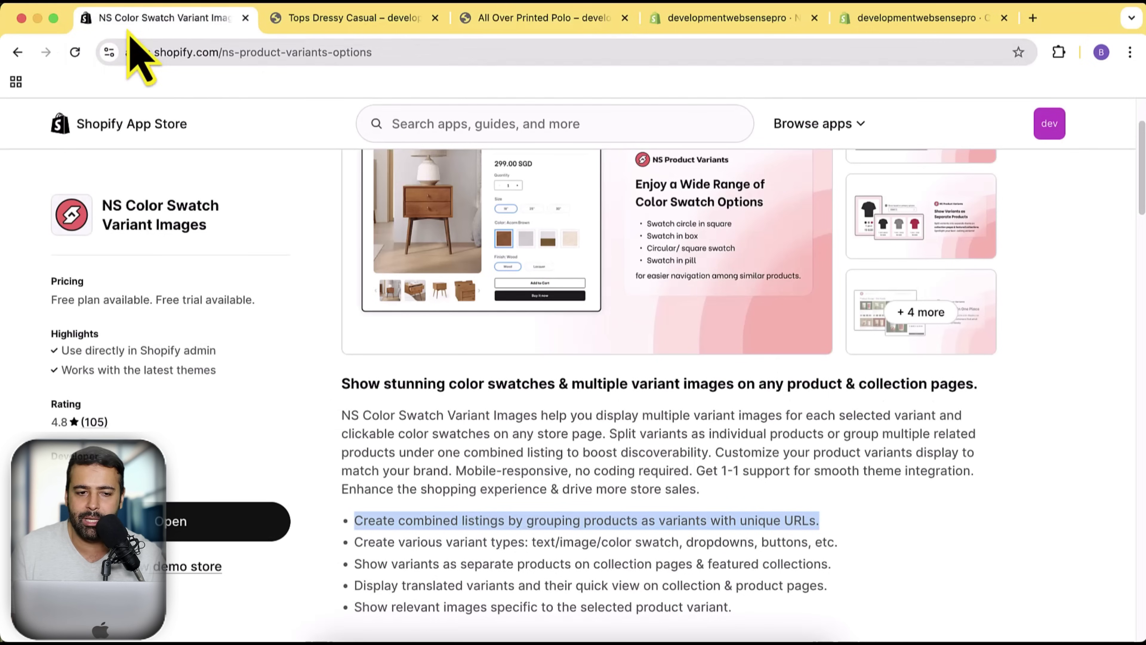